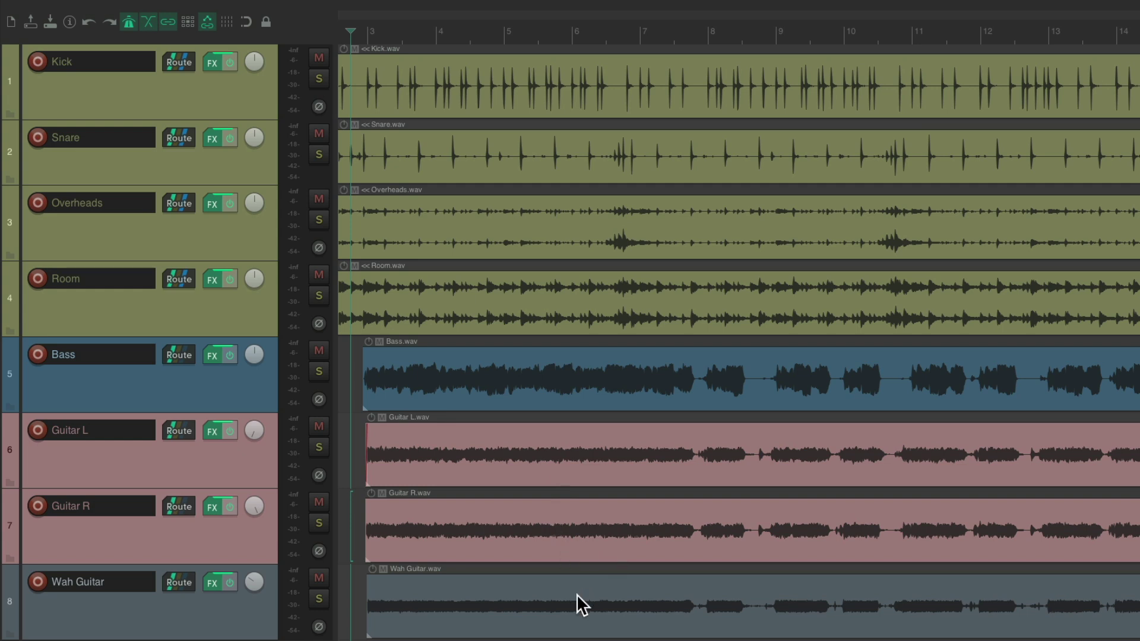
Step: Play the song briefly, then nudge the Snare fader up slightly
key("space")
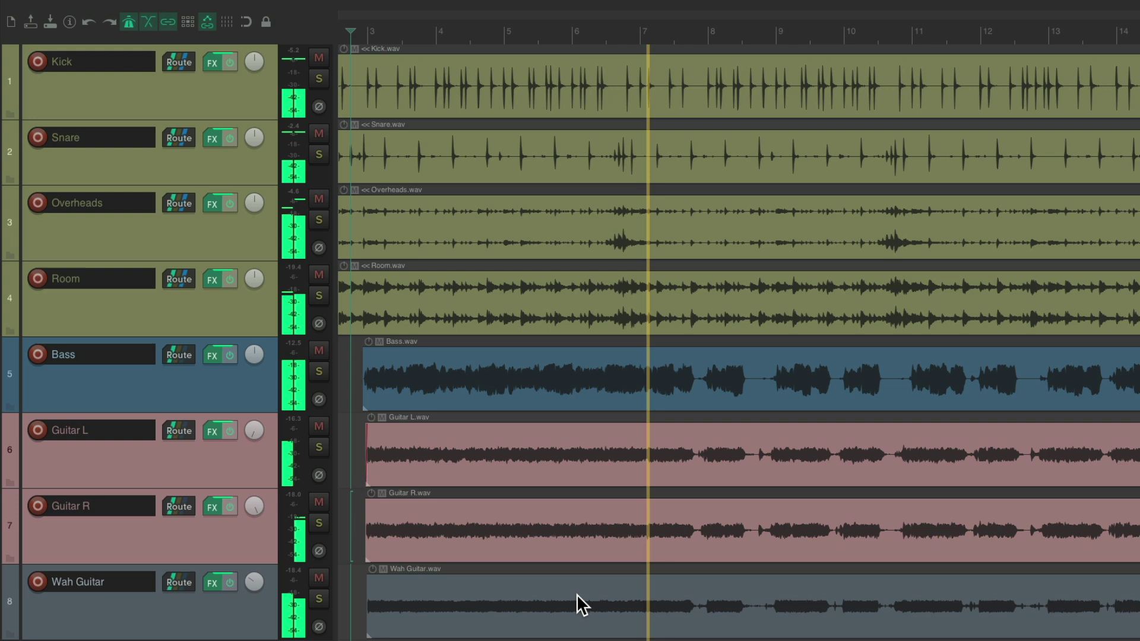
key("space")
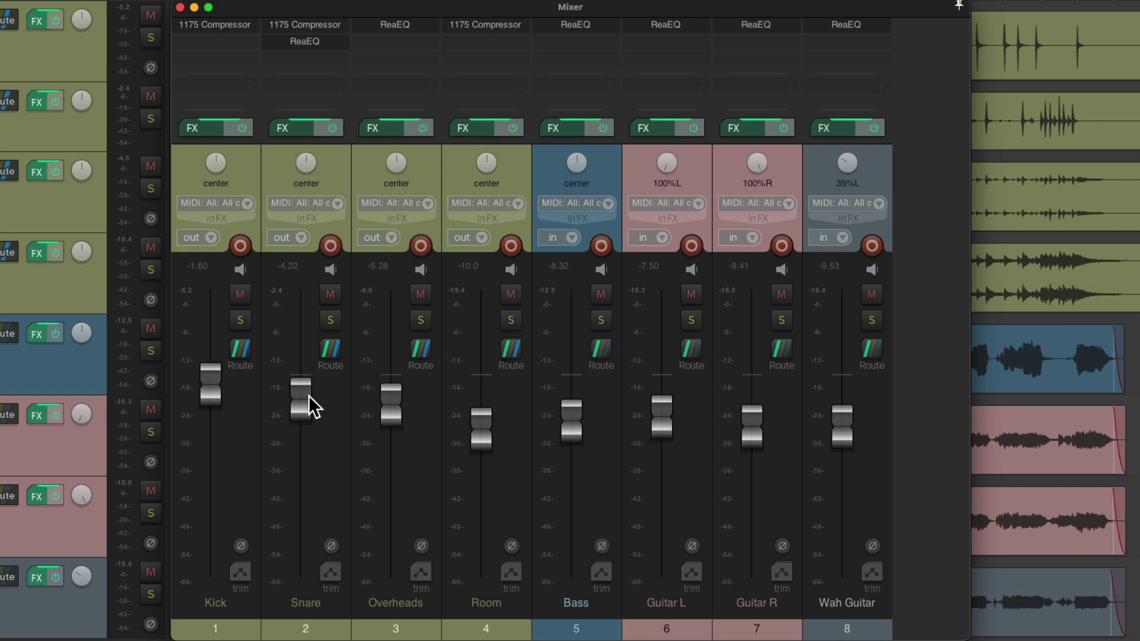
mouse_move(309, 396)
left_mouse_down()
mouse_move(315, 468)
mouse_move(314, 387)
left_mouse_up()
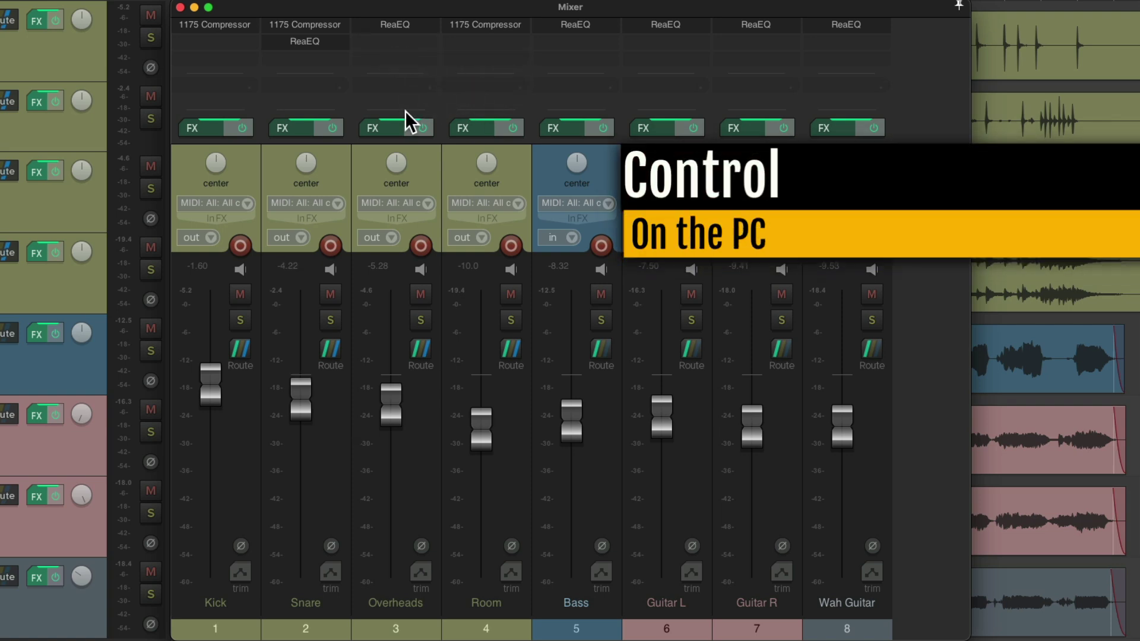
Step: Collapse the mixer's FX insert area, undo the Overheads drop to -12.7, and close the mixer
left_click_drag(407, 119, 415, 13)
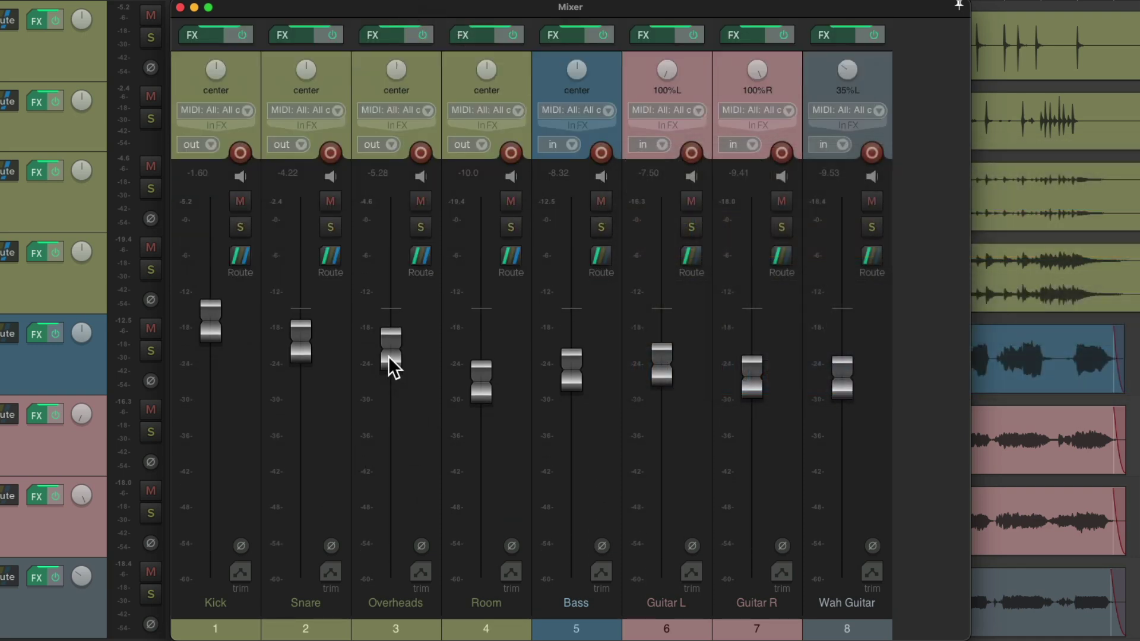
left_click_drag(389, 356, 386, 404)
key("super+z")
key("super+m")
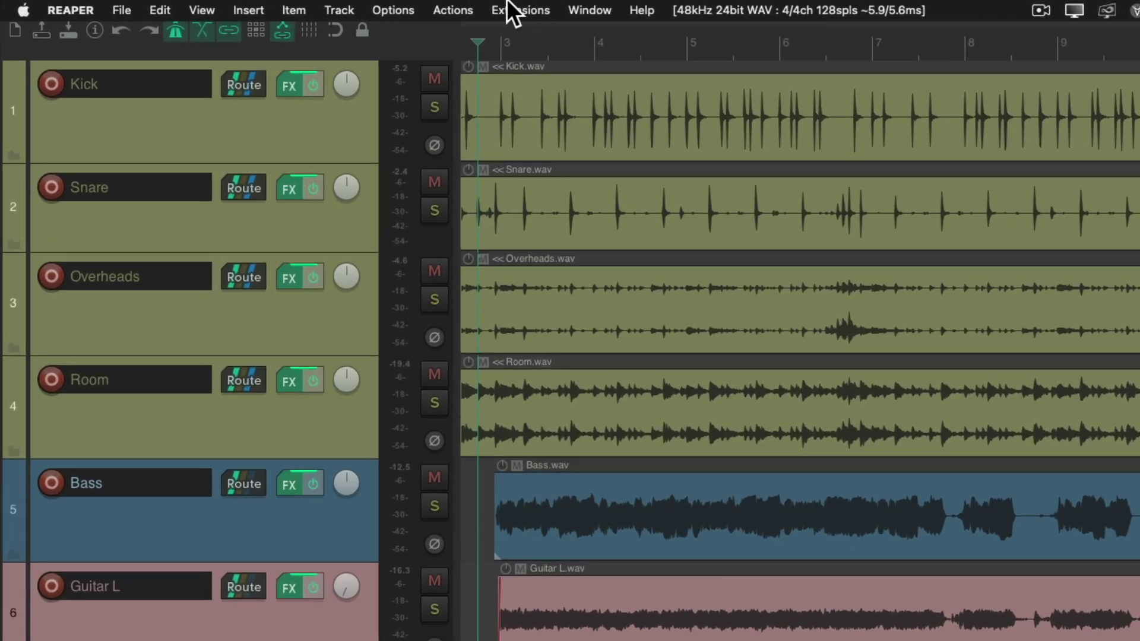
Step: Enable Show FX inserts in TCP and preview the Kick and Snare 1175 Compressors
left_click(394, 10)
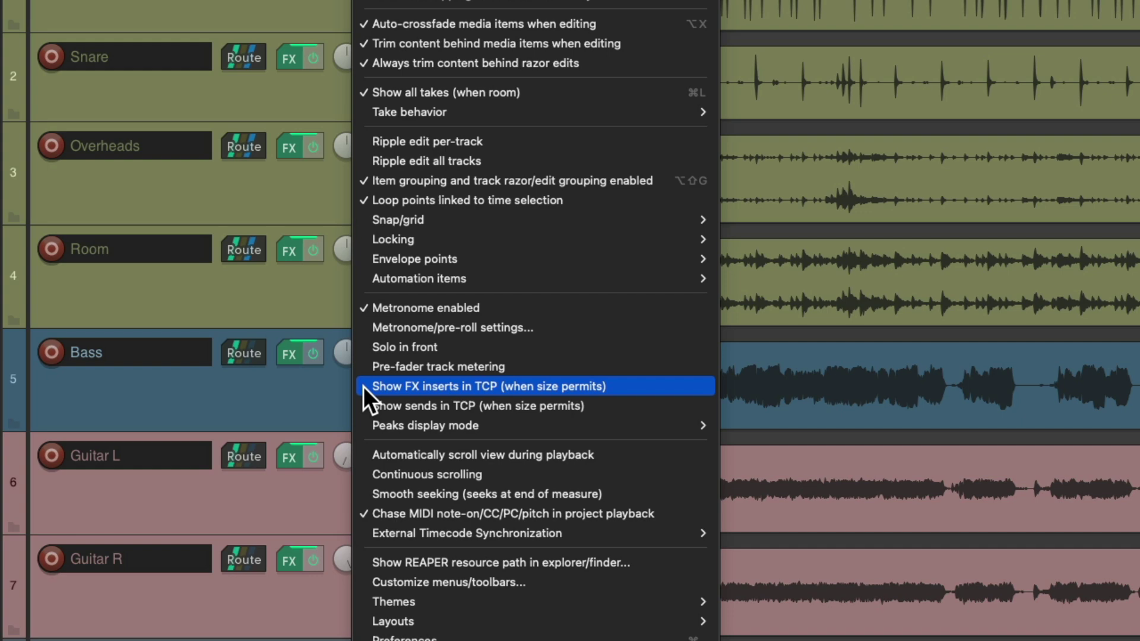
left_click(363, 387)
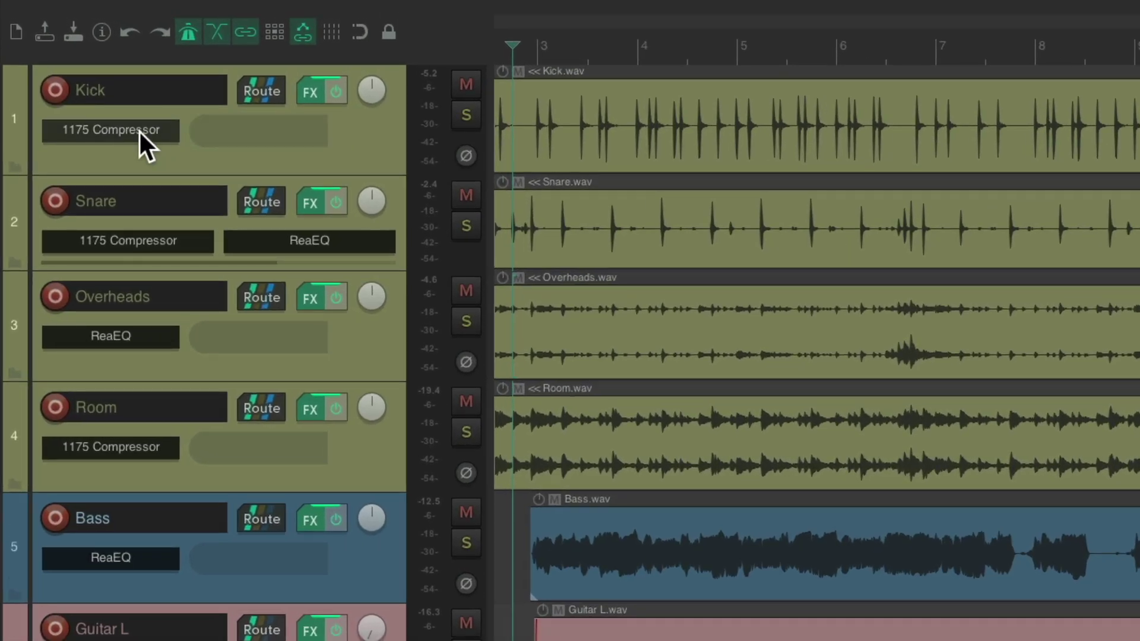
left_click(138, 130)
left_click(139, 130)
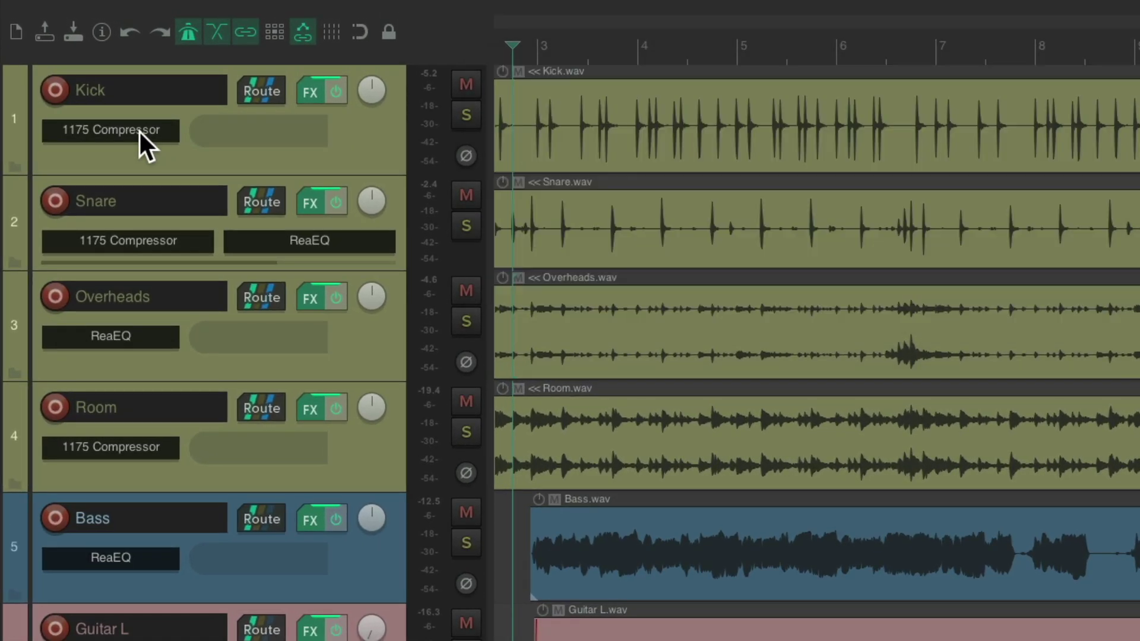
left_click(168, 241)
left_click(168, 241)
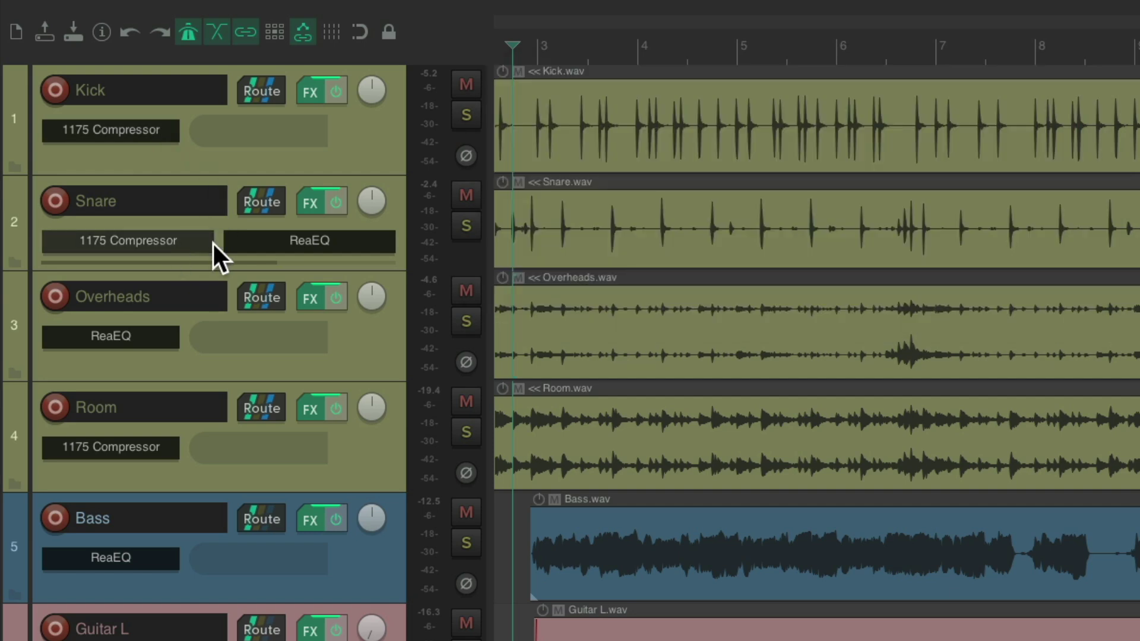
Step: Preview the Snare and Bass ReaEQ plugins, then bring the mixer back up
left_click(297, 237)
left_click(297, 238)
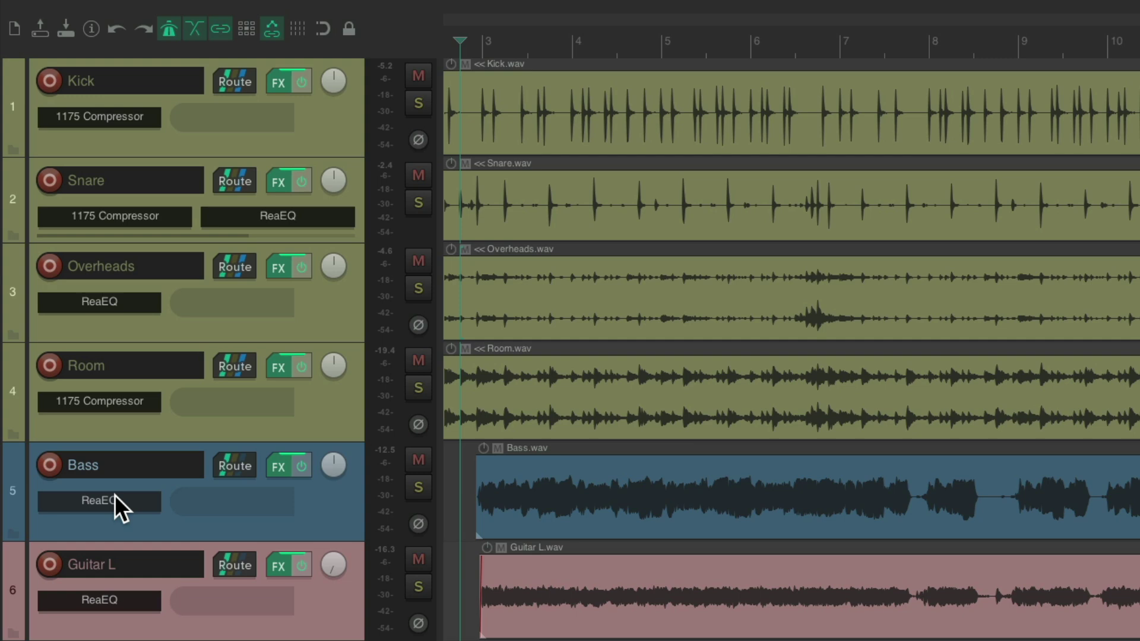
left_click(115, 494)
left_click(116, 494)
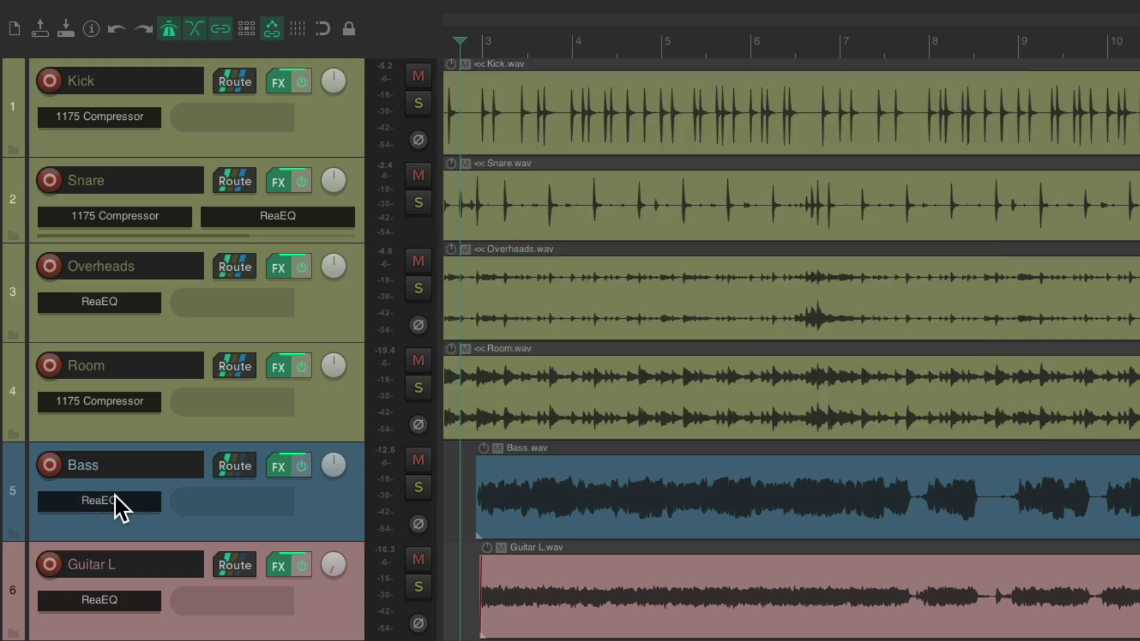
key("ctrl+m")
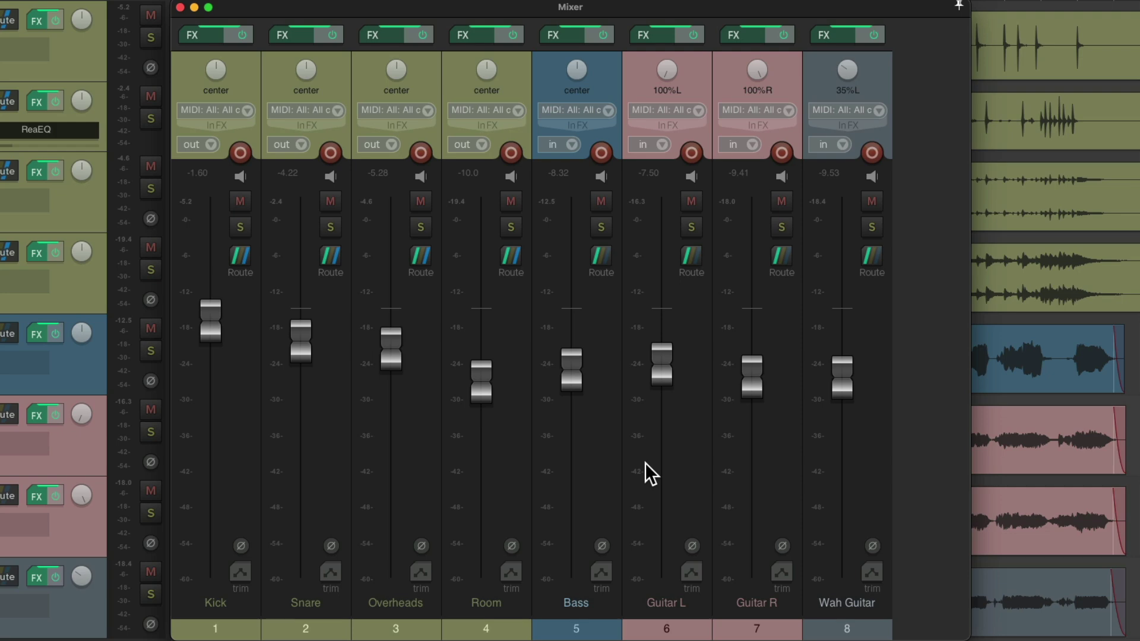
key("ctrl+m")
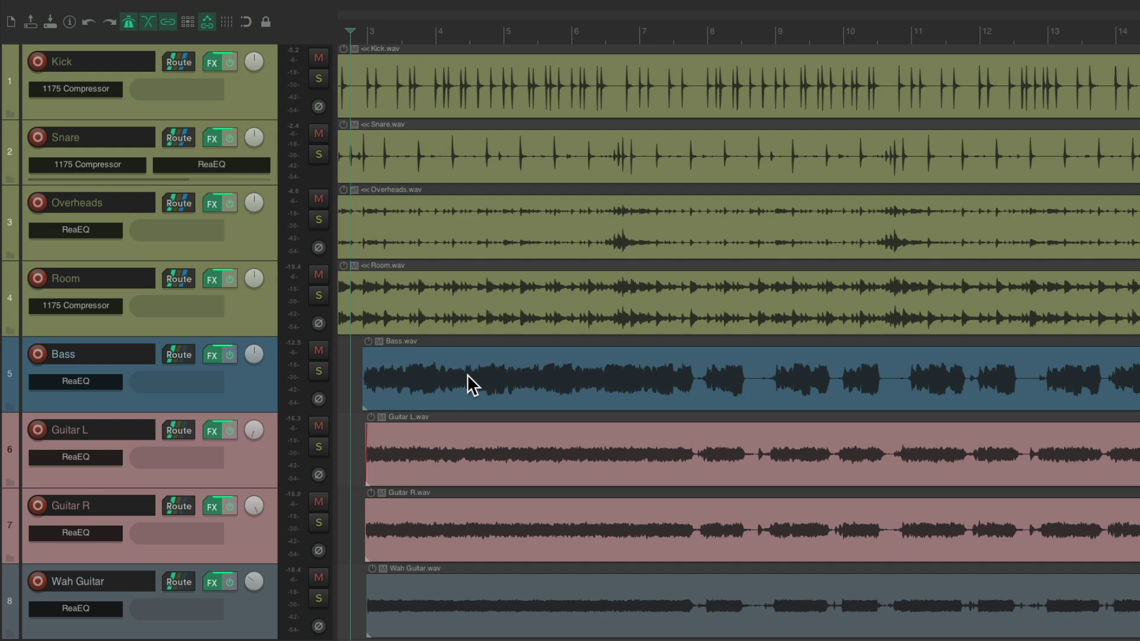
key("ctrl+m")
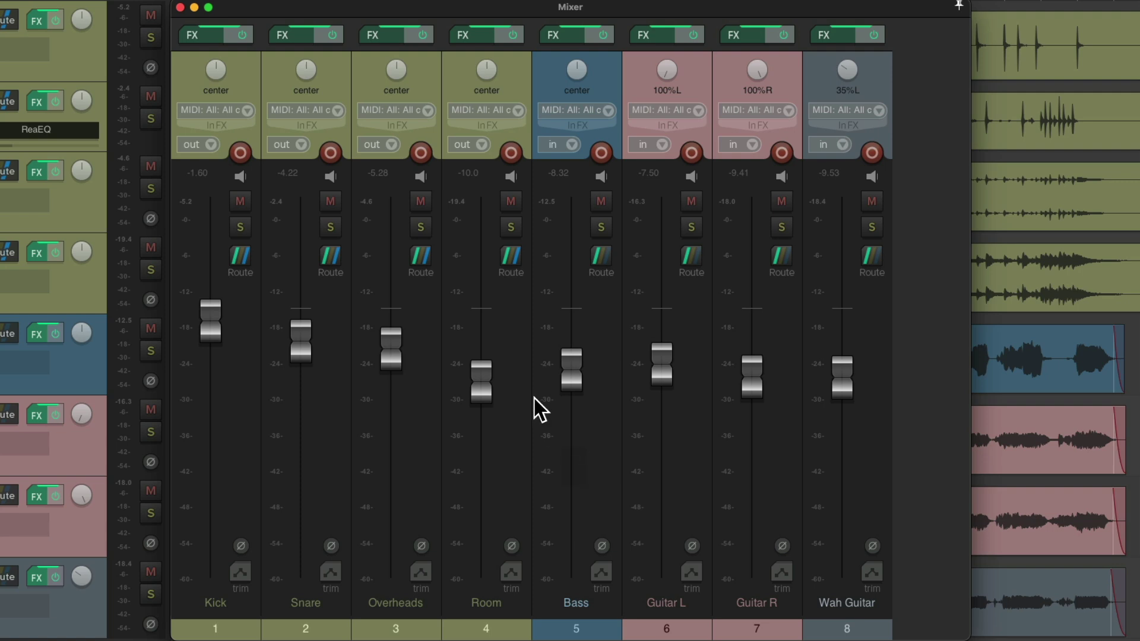
Step: Dock the mixer on the left of the main window, narrowed to just the Kick strip
right_click(911, 311)
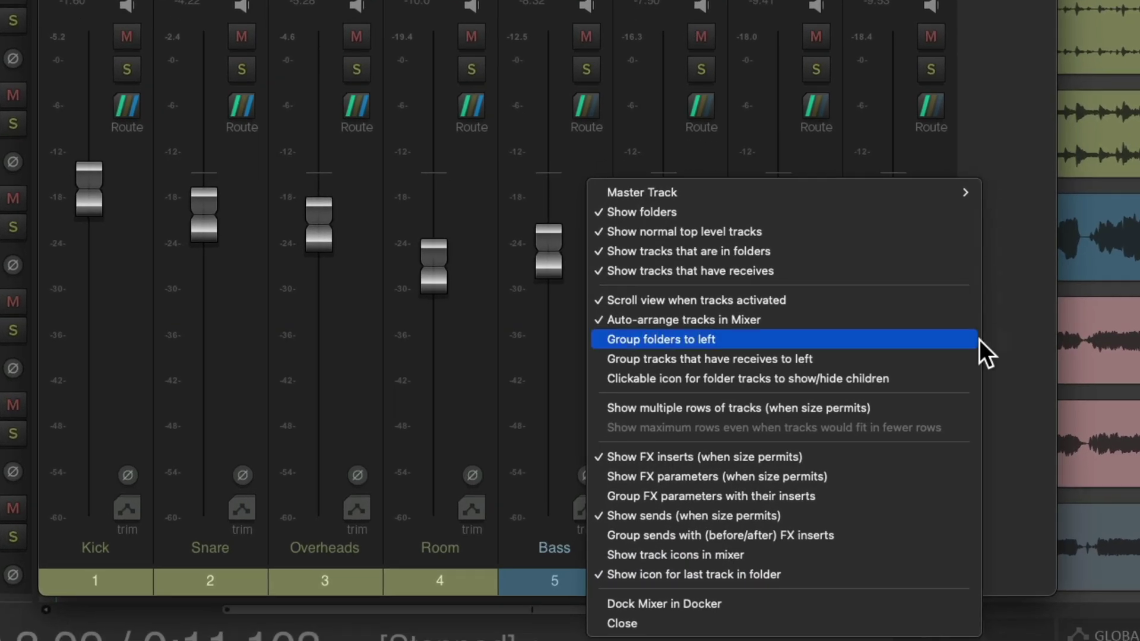
left_click(838, 606)
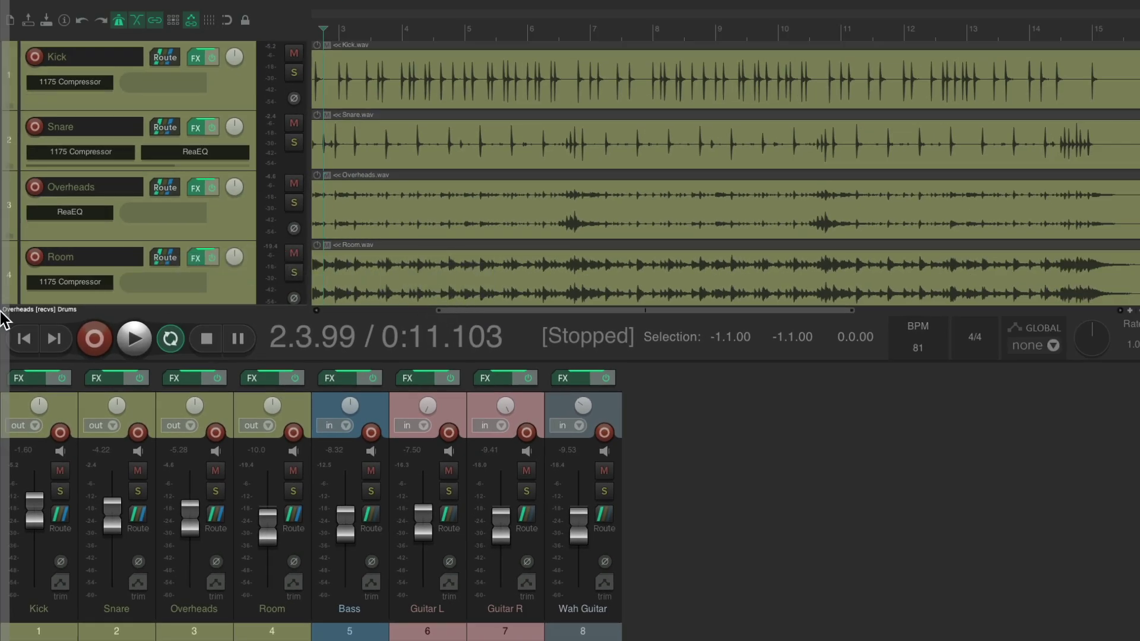
left_click_drag(3, 317, 10, 333)
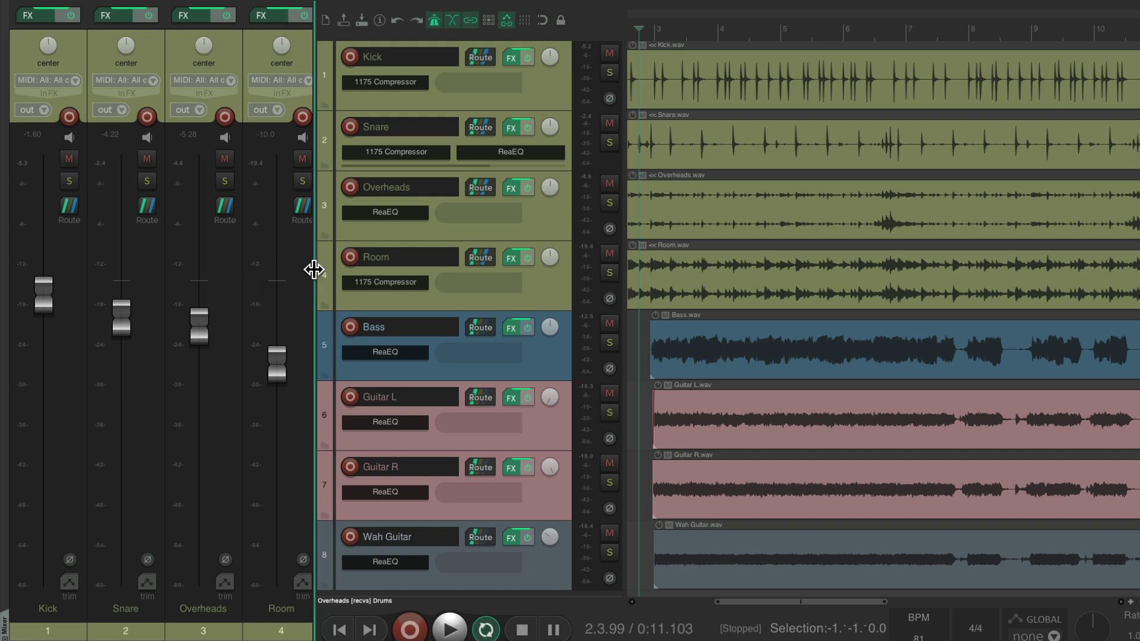
left_click_drag(313, 270, 78, 271)
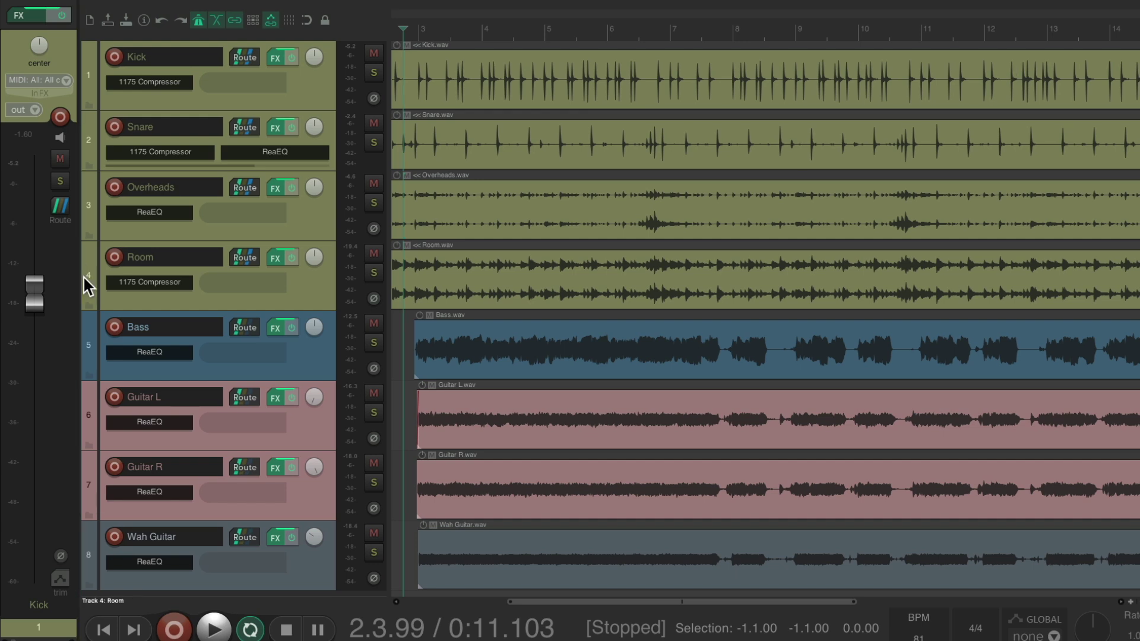
left_click(309, 102)
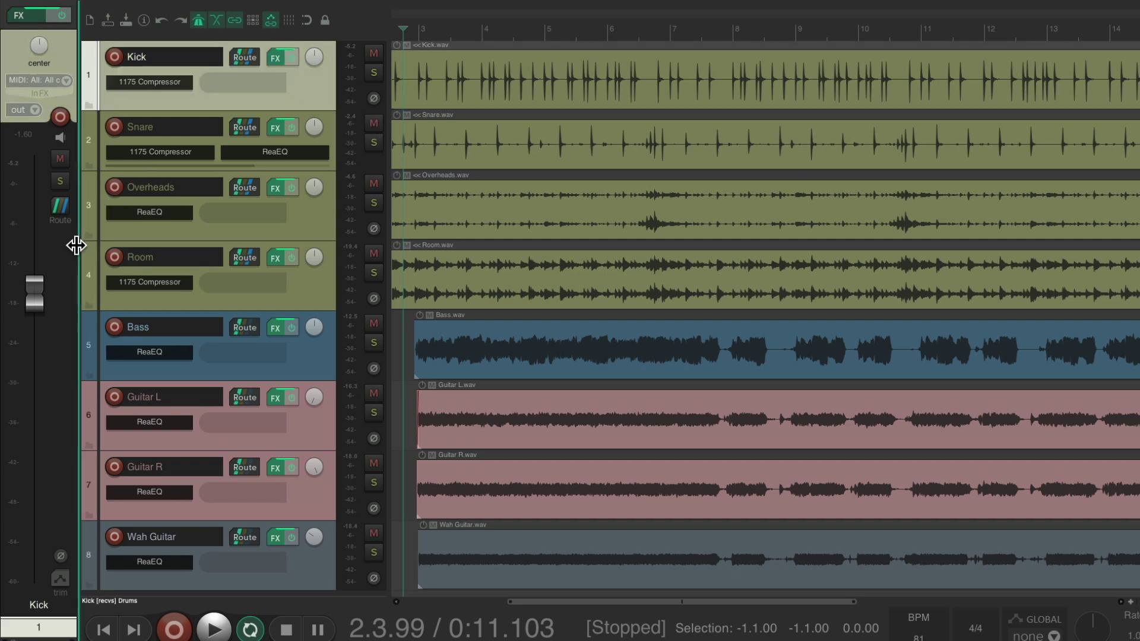
left_click(333, 142)
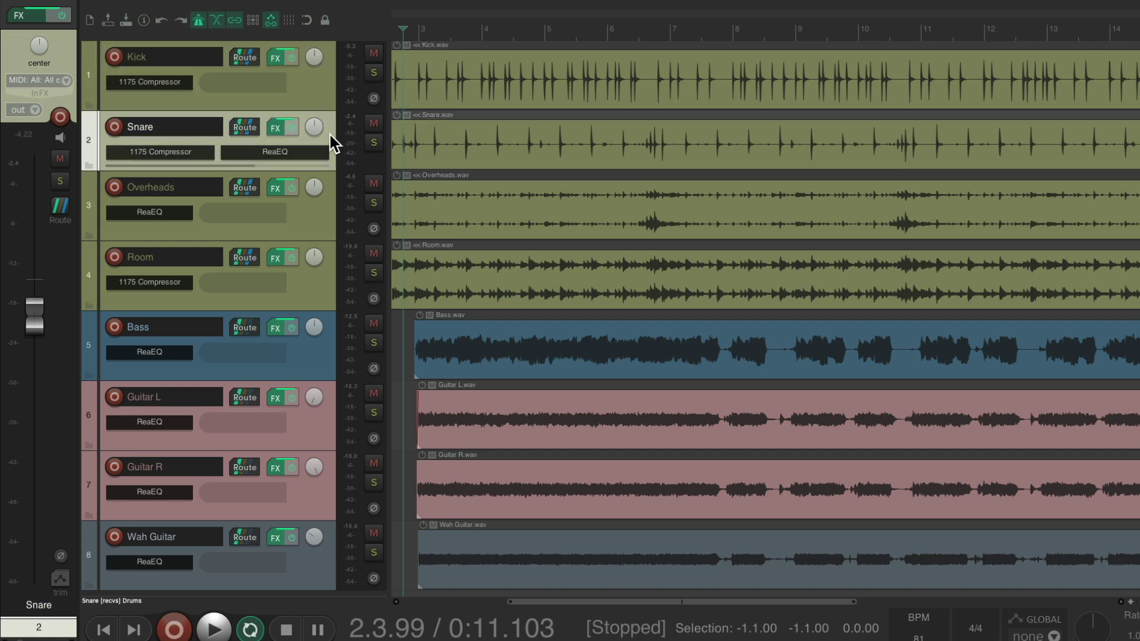
left_click(317, 222)
left_click(314, 295)
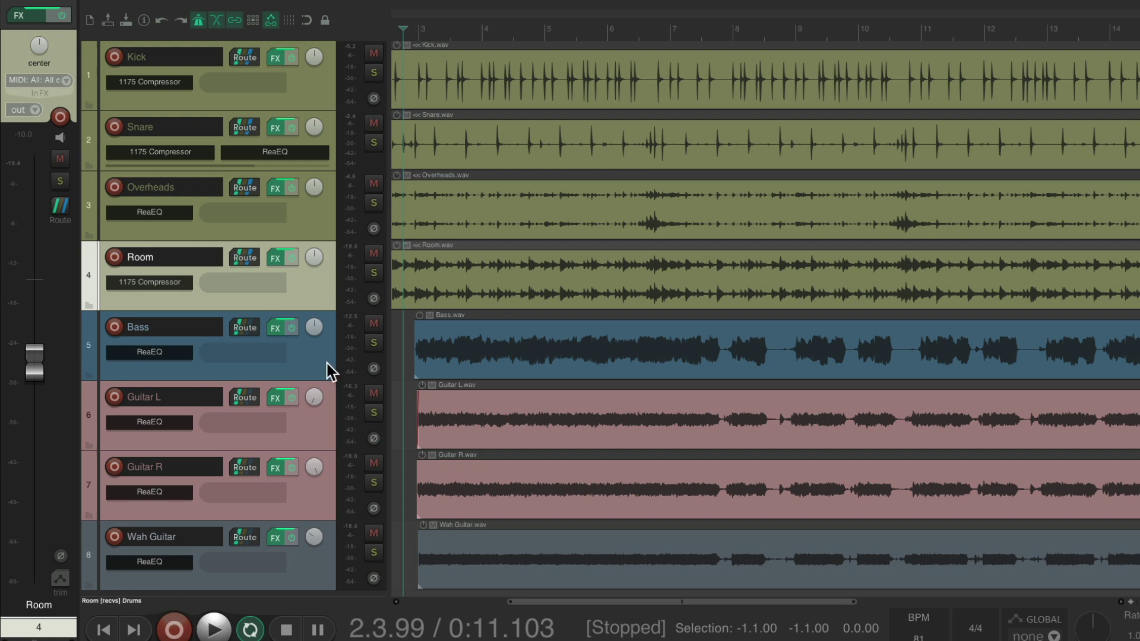
left_click(309, 371)
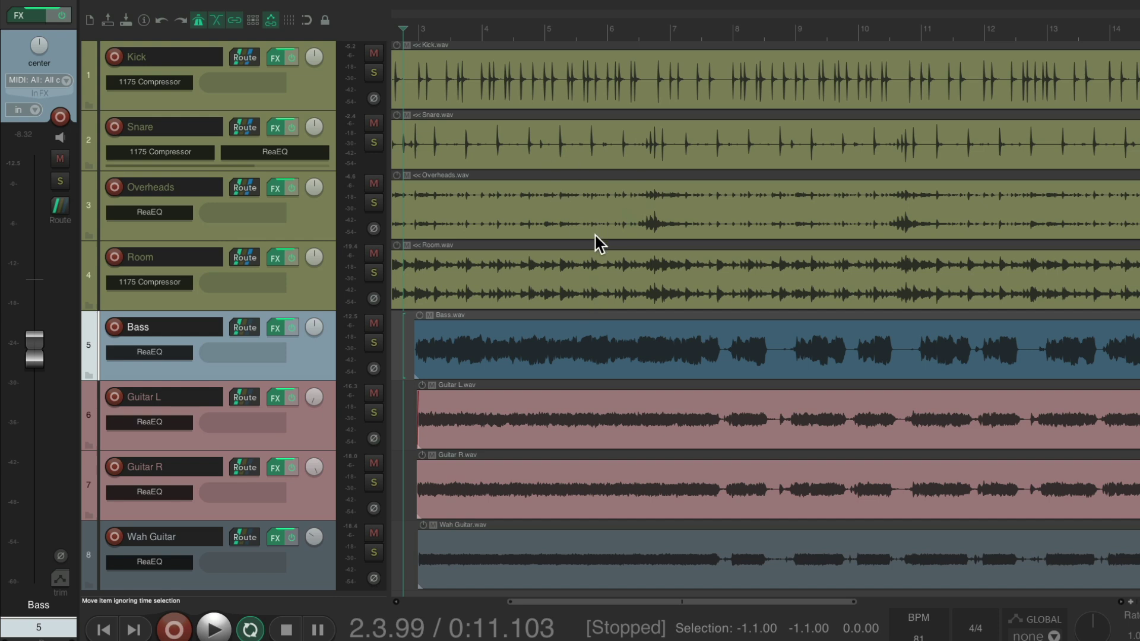
left_click(578, 56)
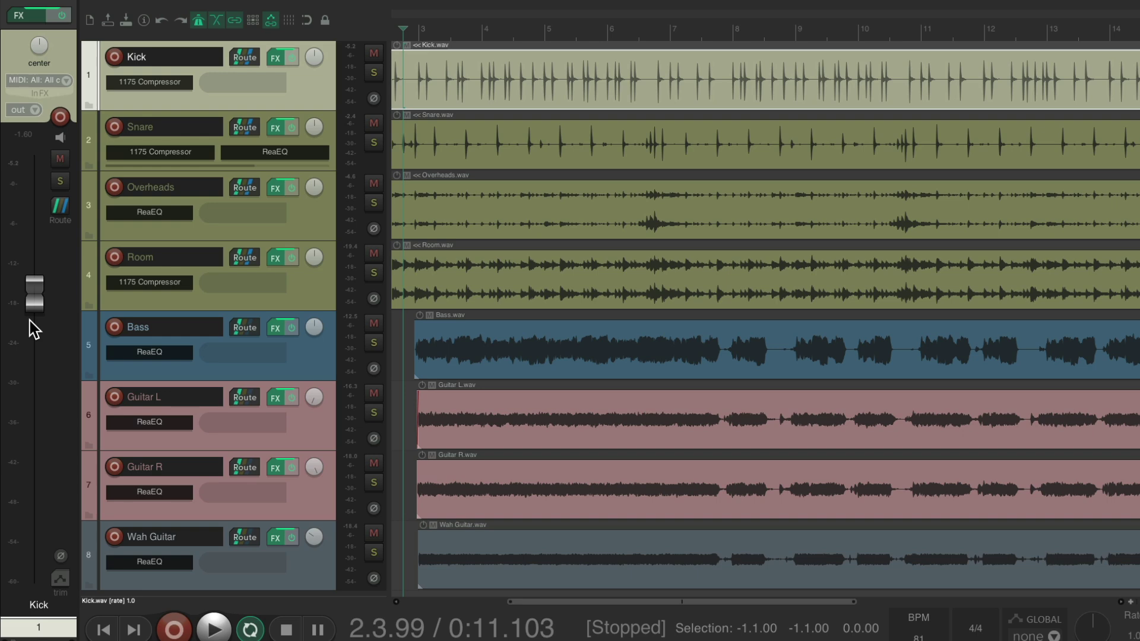
Step: Widen the docked mixer, float it as a window, and shrink it to one strip
left_click_drag(77, 318, 394, 317)
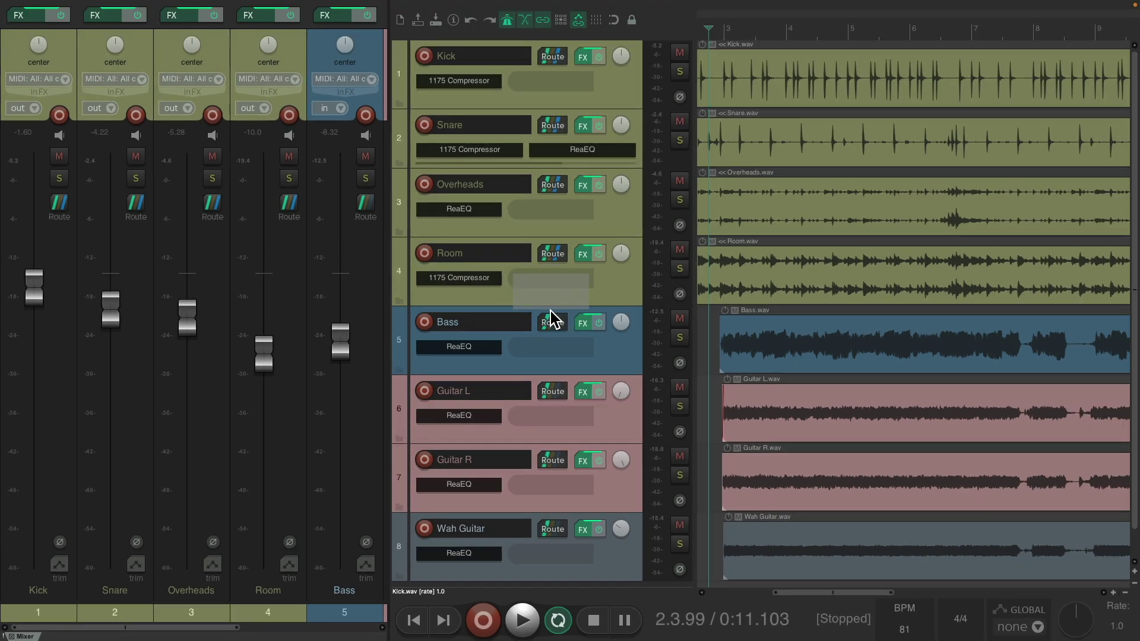
left_click_drag(552, 319, 565, 361)
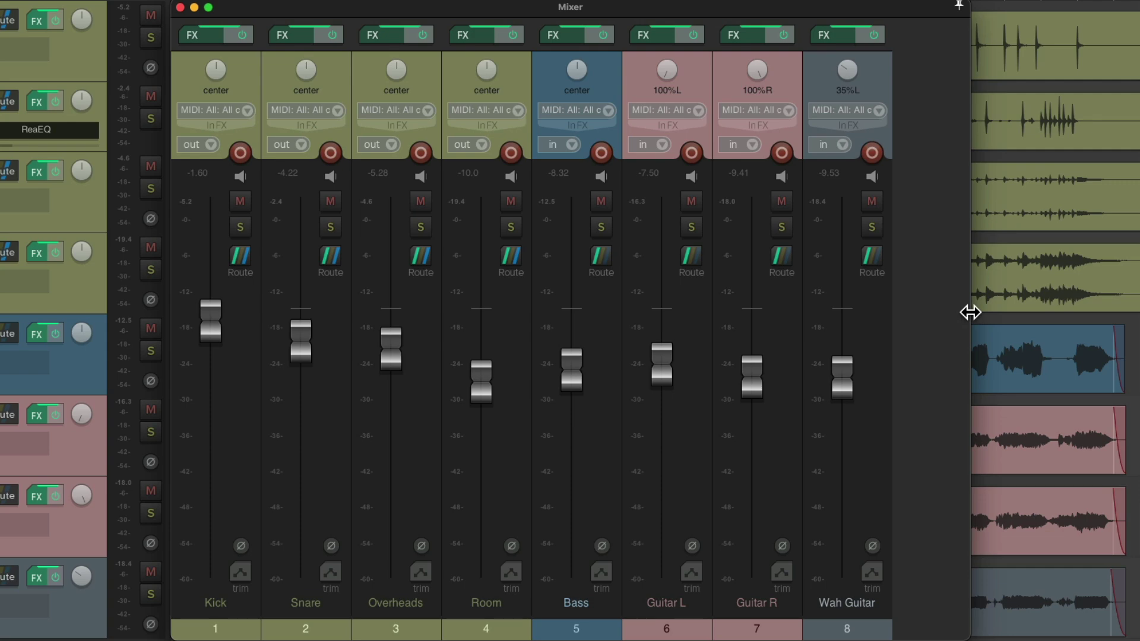
left_click_drag(969, 312, 261, 365)
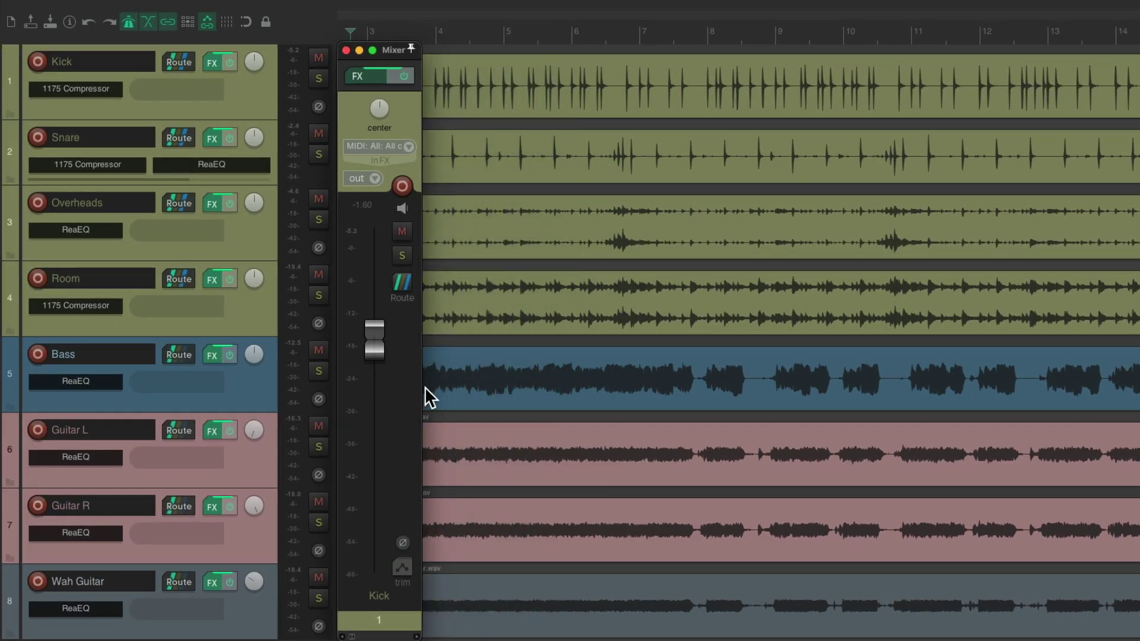
Step: View Kick, Snare, Room, Bass and Guitar L in the one-track mixer, then close it
left_click(258, 91)
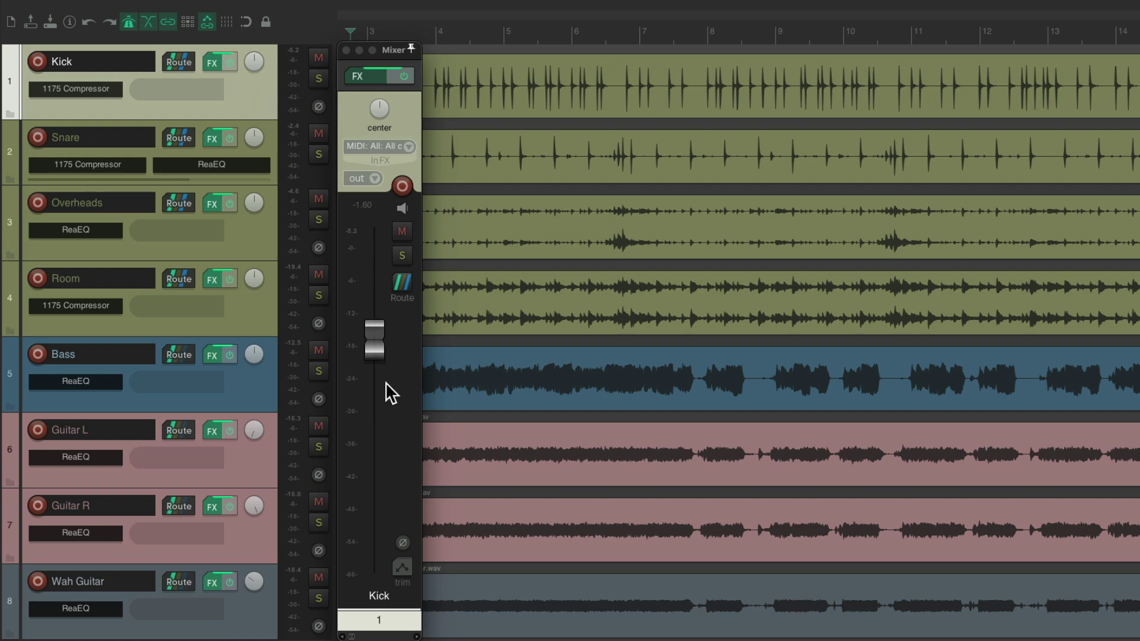
left_click(270, 142)
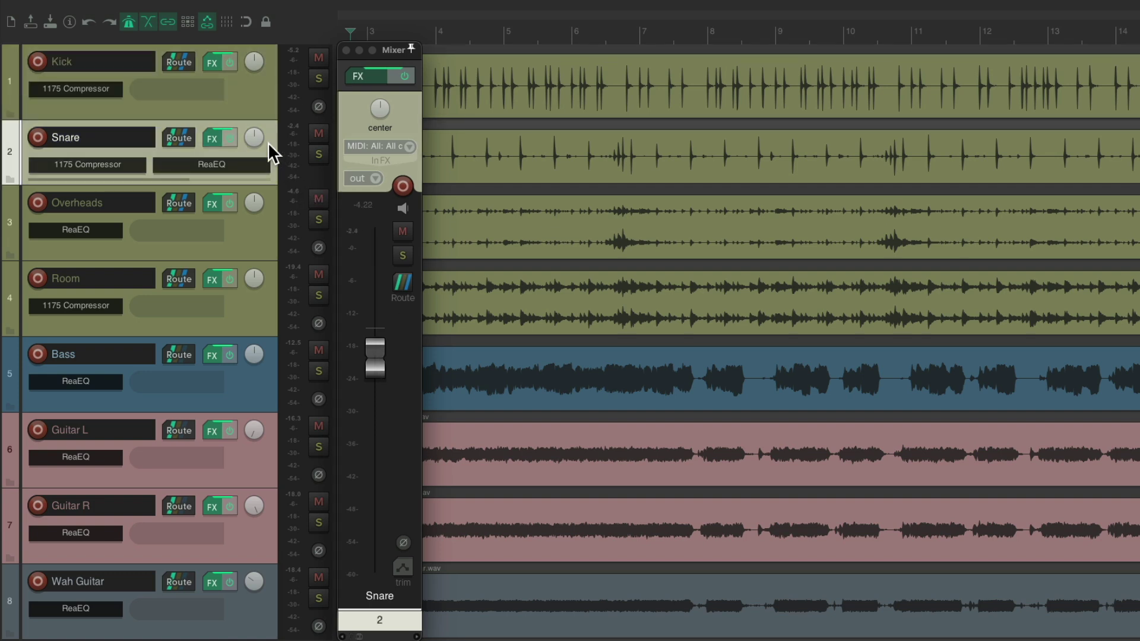
left_click(263, 247)
left_click(262, 310)
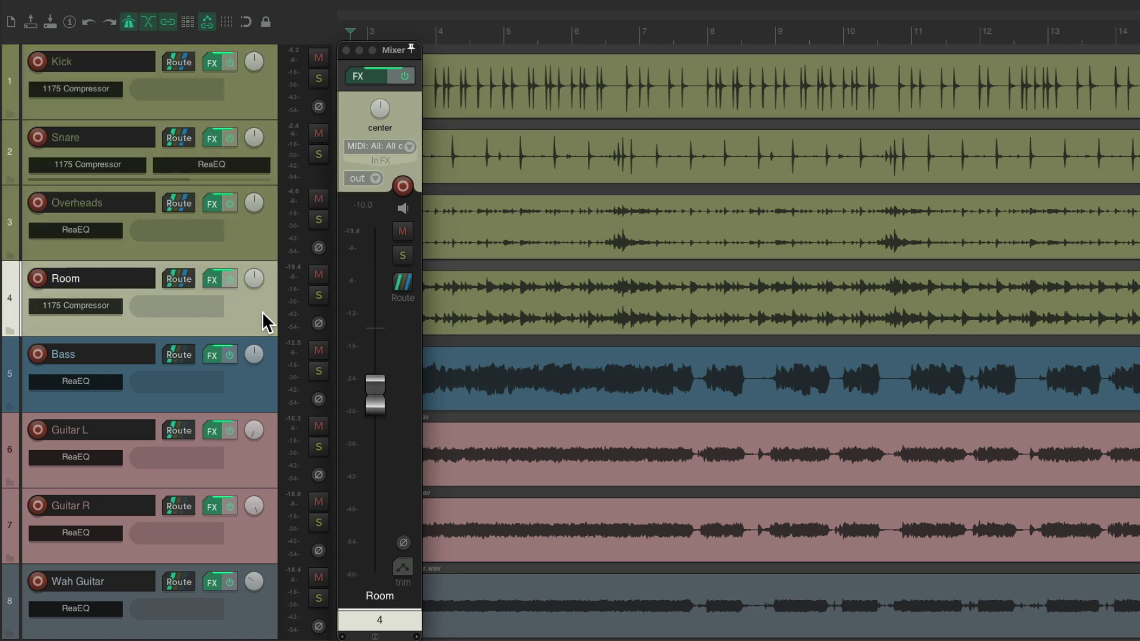
left_click(262, 377)
left_click(266, 460)
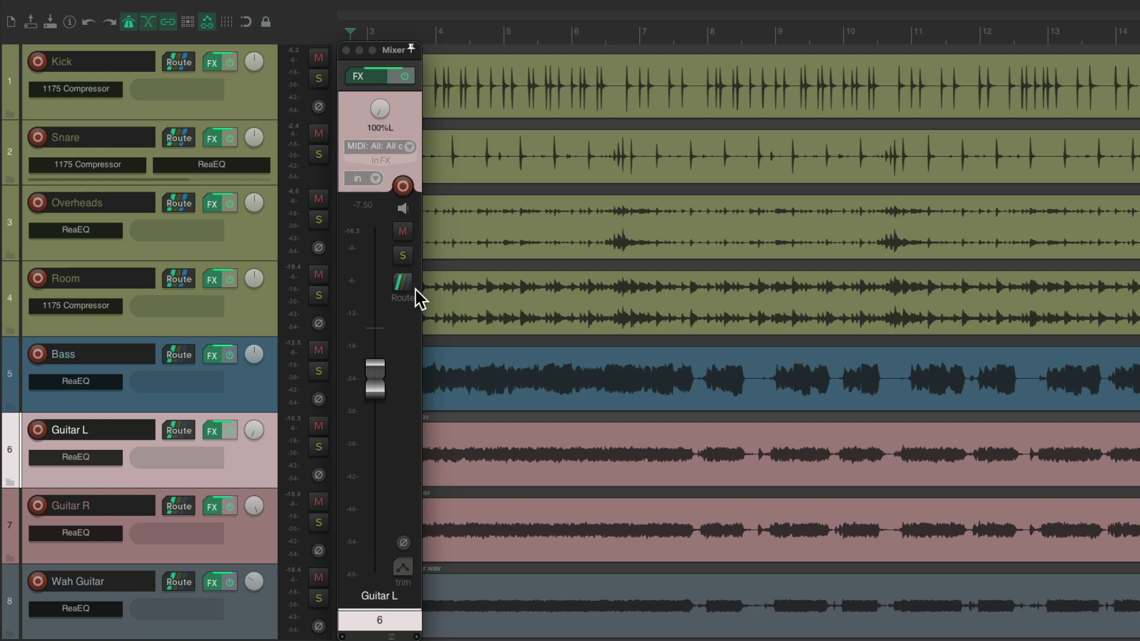
key("ctrl+m")
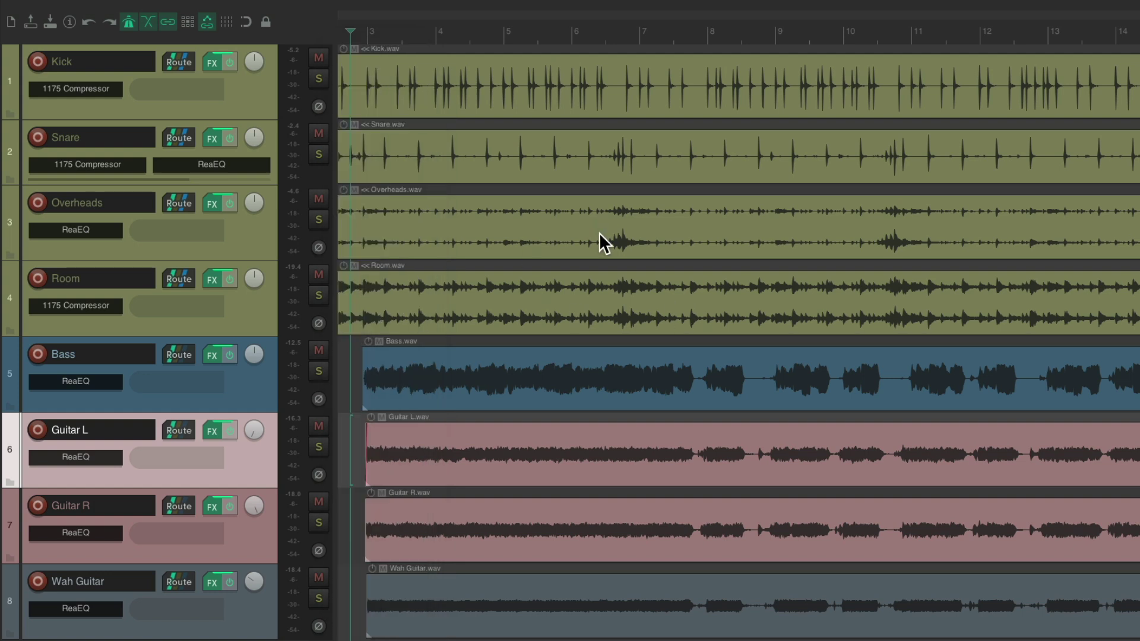
Step: Clear the track selection, select Bass, and reopen the floating mixer
key("Escape")
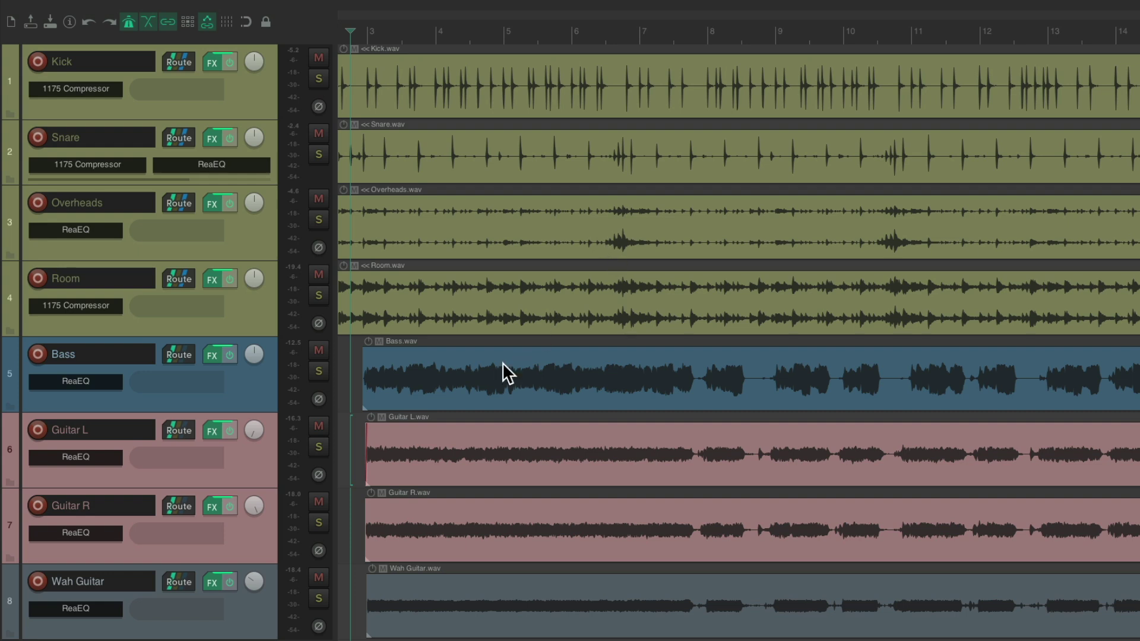
left_click(261, 387)
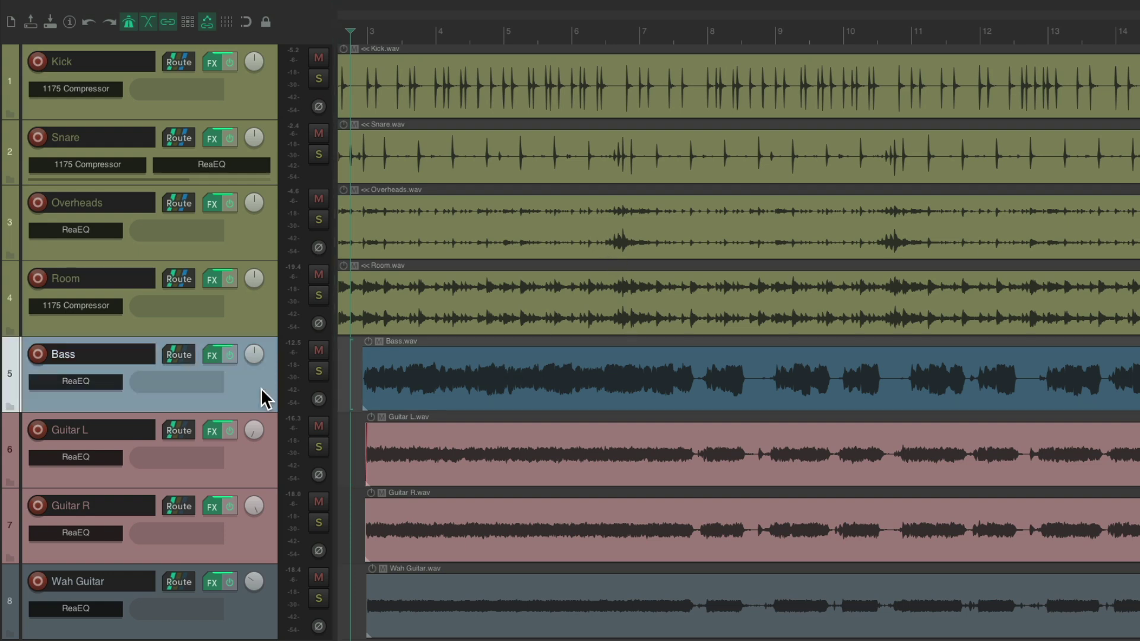
key("super+m")
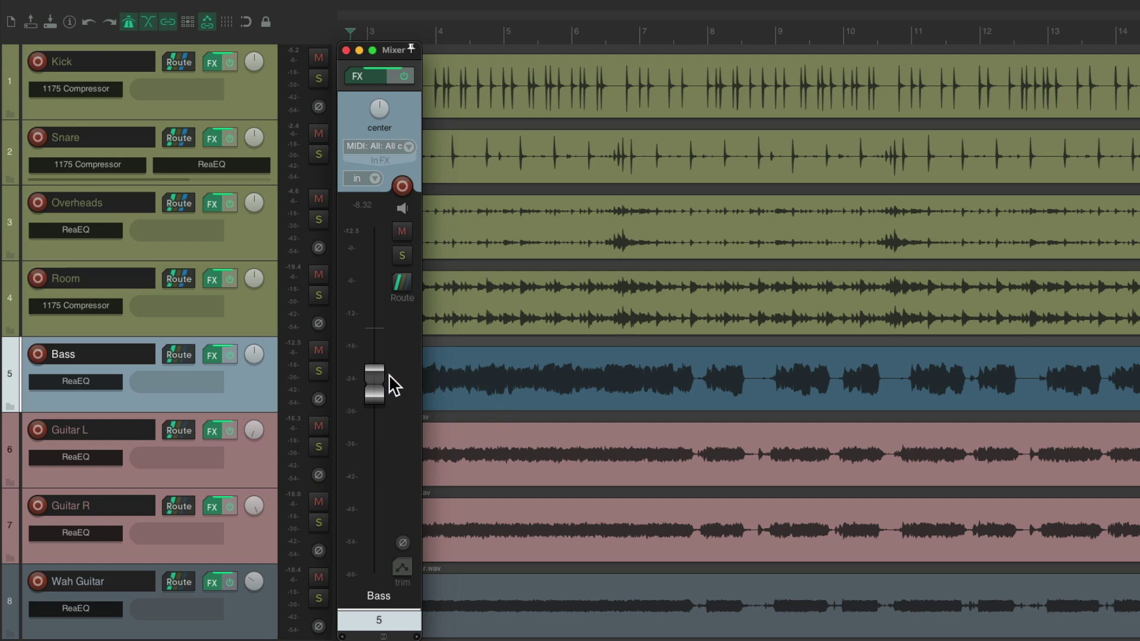
Step: Check Snare and Wah Guitar, then widen the mixer to fit all eight strips
left_click(269, 141)
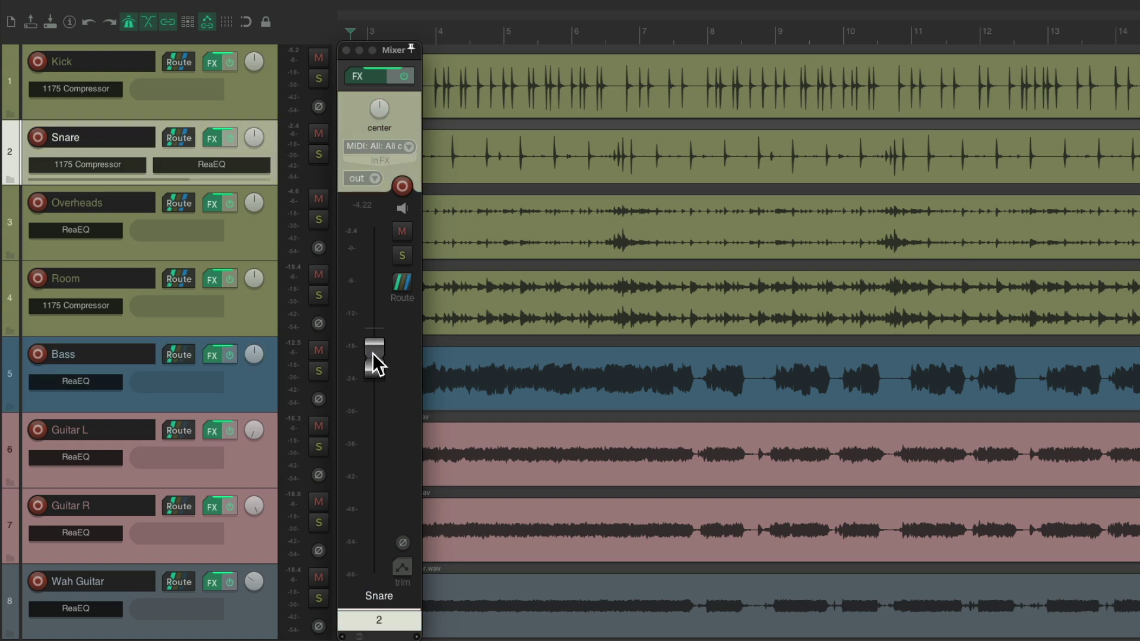
left_click(248, 628)
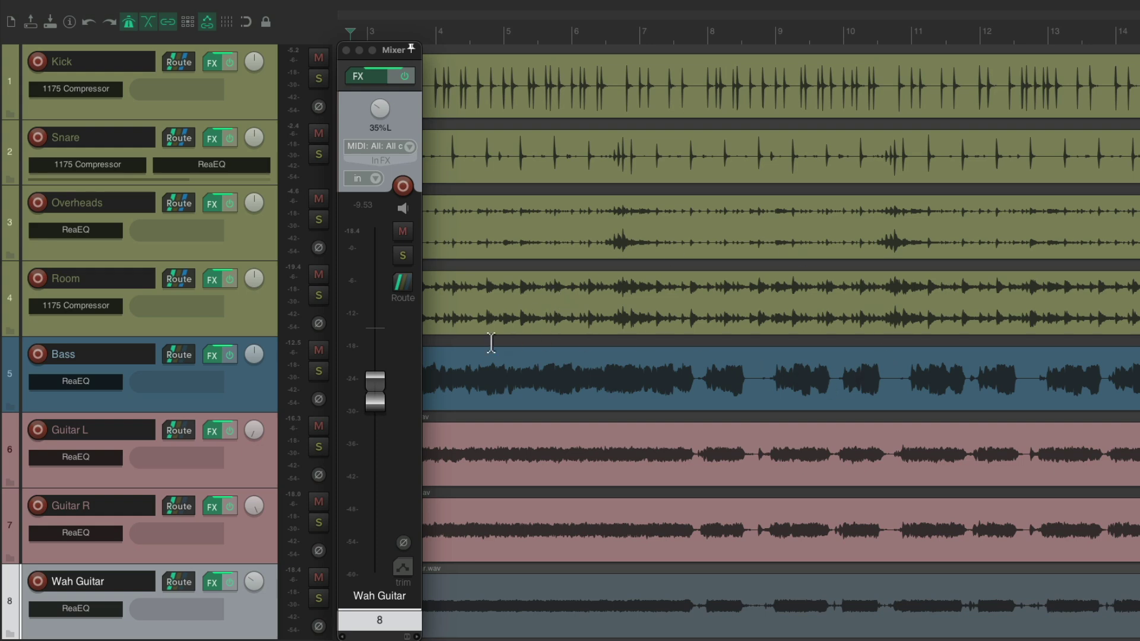
left_click_drag(419, 386, 1138, 359)
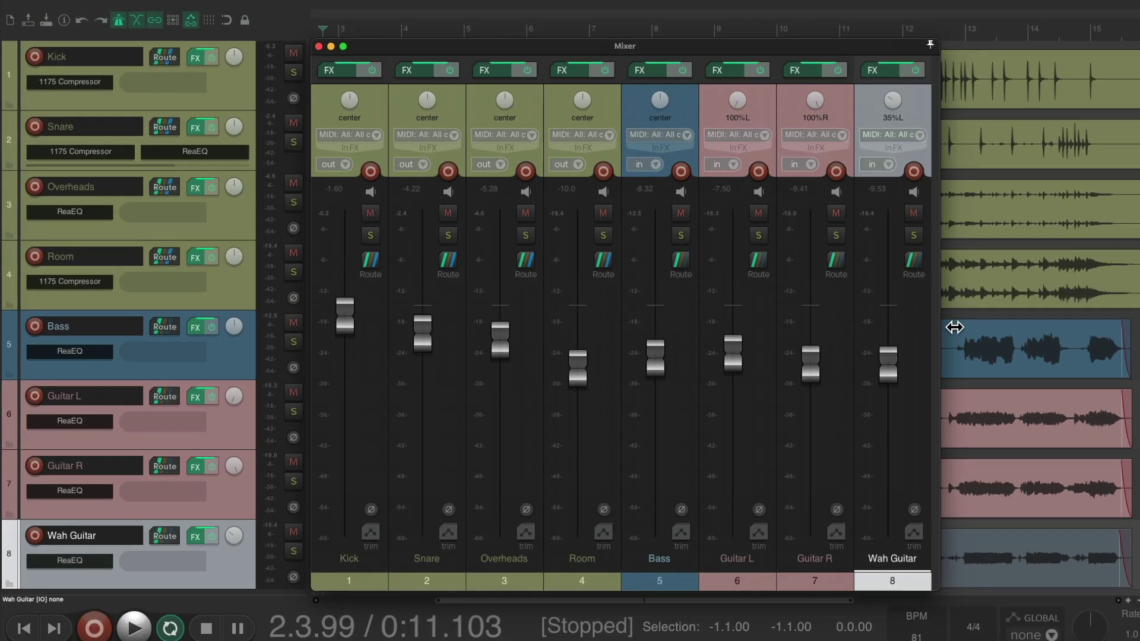
left_click_drag(1069, 326, 1005, 325)
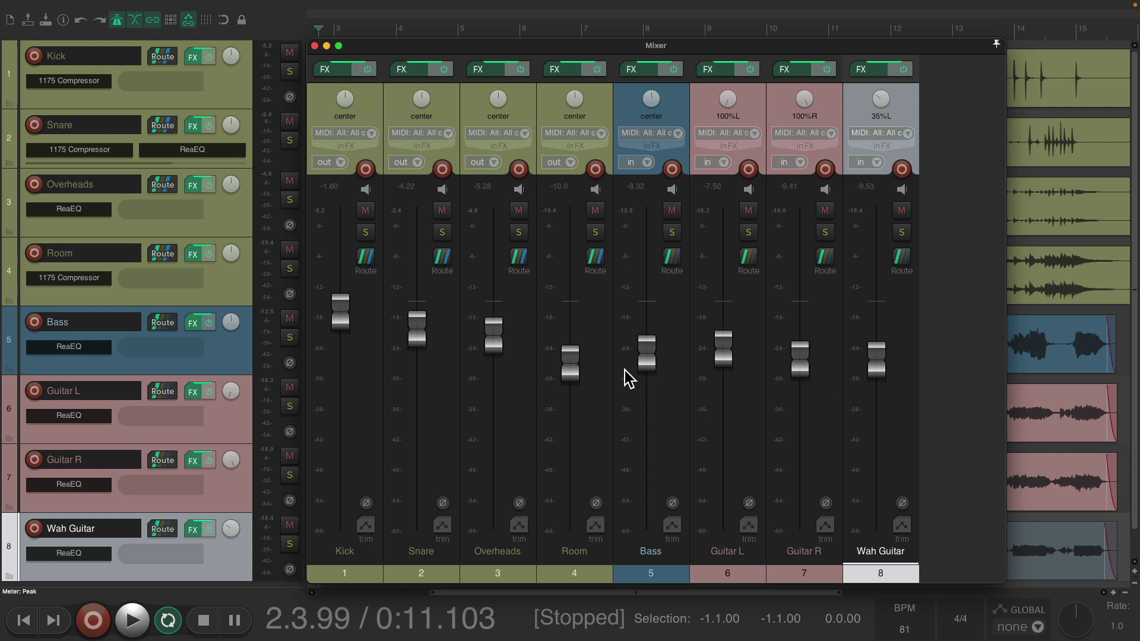
Step: Drop all tracks' volumes to -inf, deselect them, and narrow the mixer to one strip
key("ctrl+a")
left_click_drag(341, 321, 328, 598)
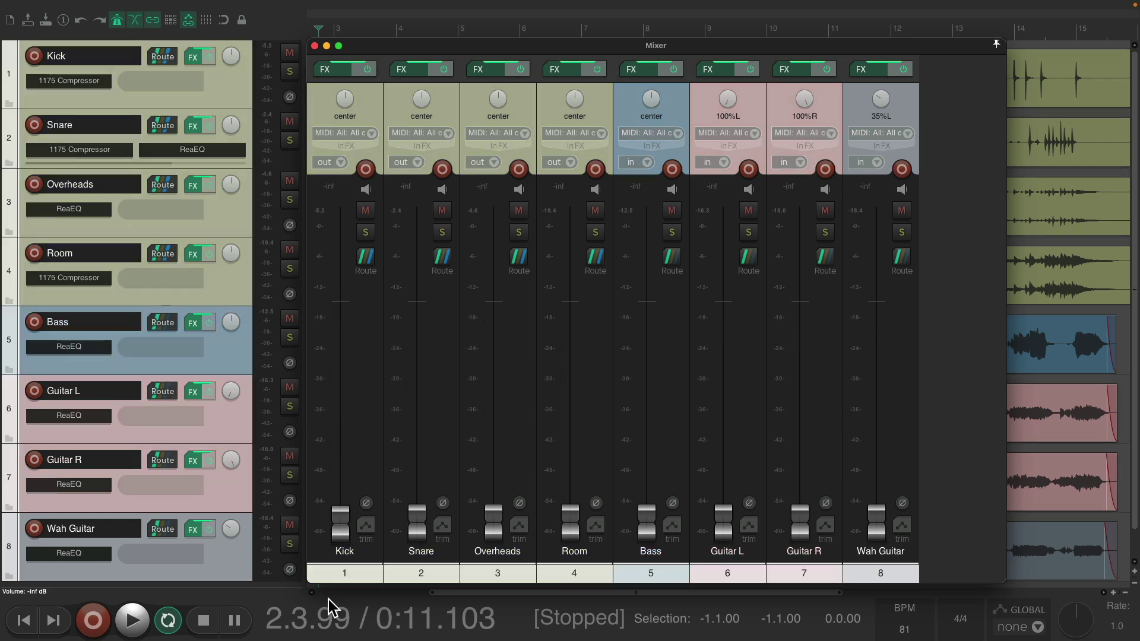
left_click(551, 395)
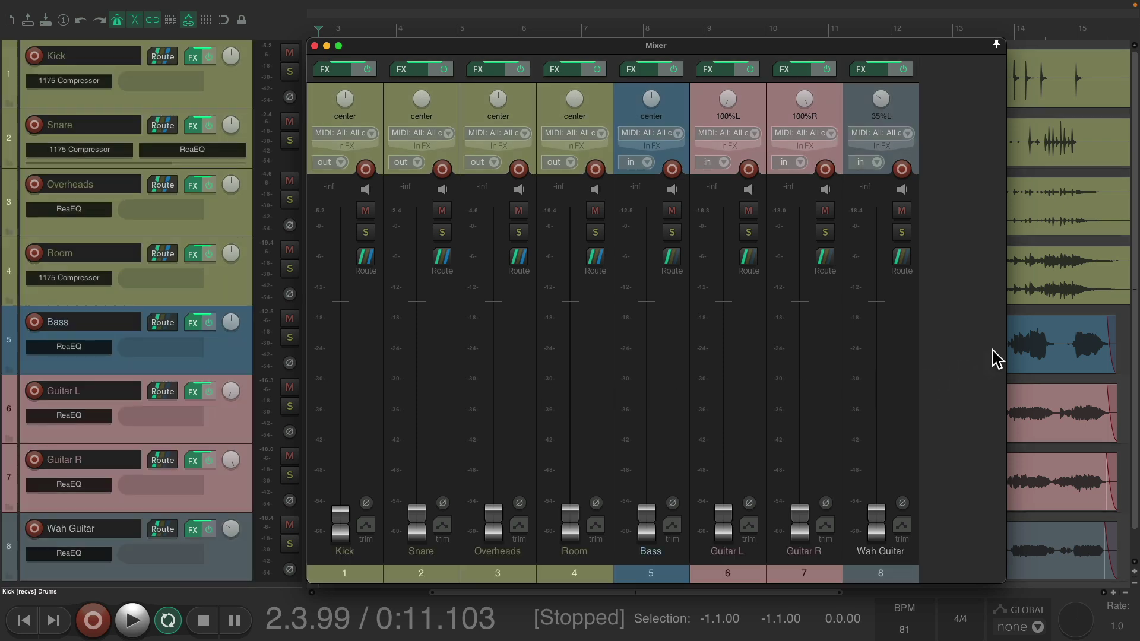
left_click_drag(1005, 349, 424, 351)
left_click_drag(465, 386, 422, 393)
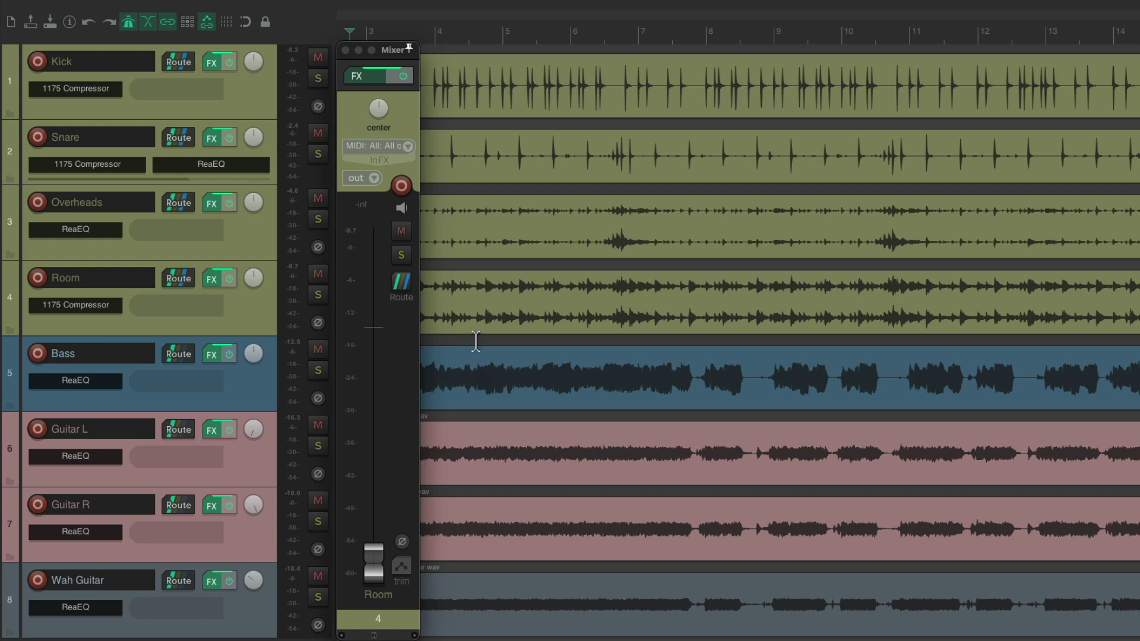
Step: Set Kick to -1.60 dB and raise Snare from -inf to -3.73 dB
left_click(260, 113)
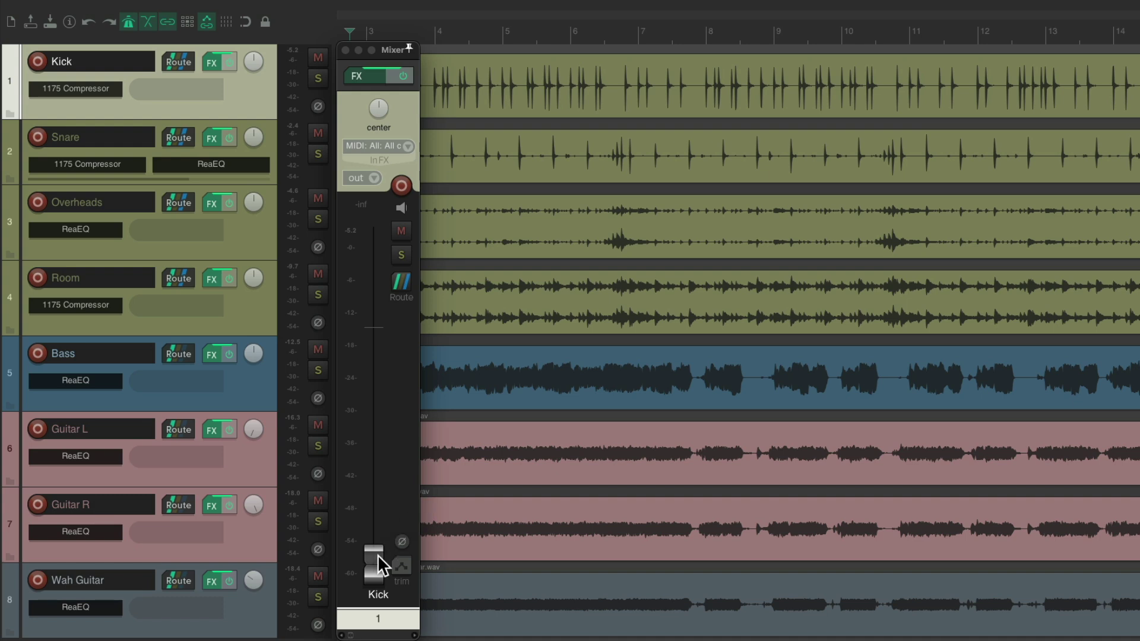
double_click(376, 557)
left_click_drag(372, 336, 373, 343)
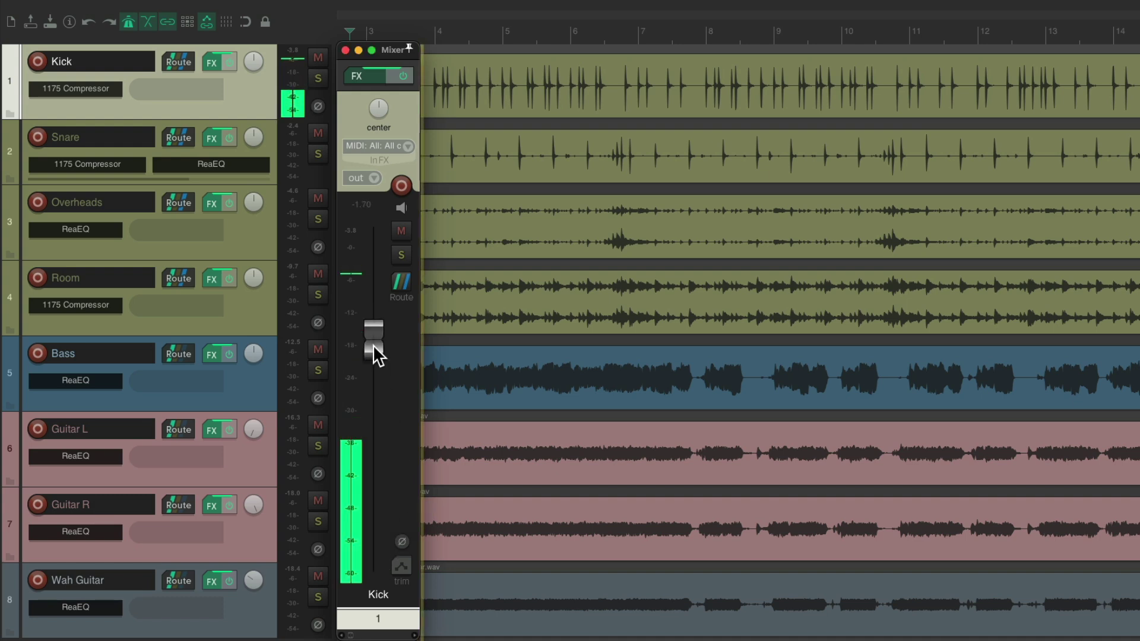
left_click(266, 148)
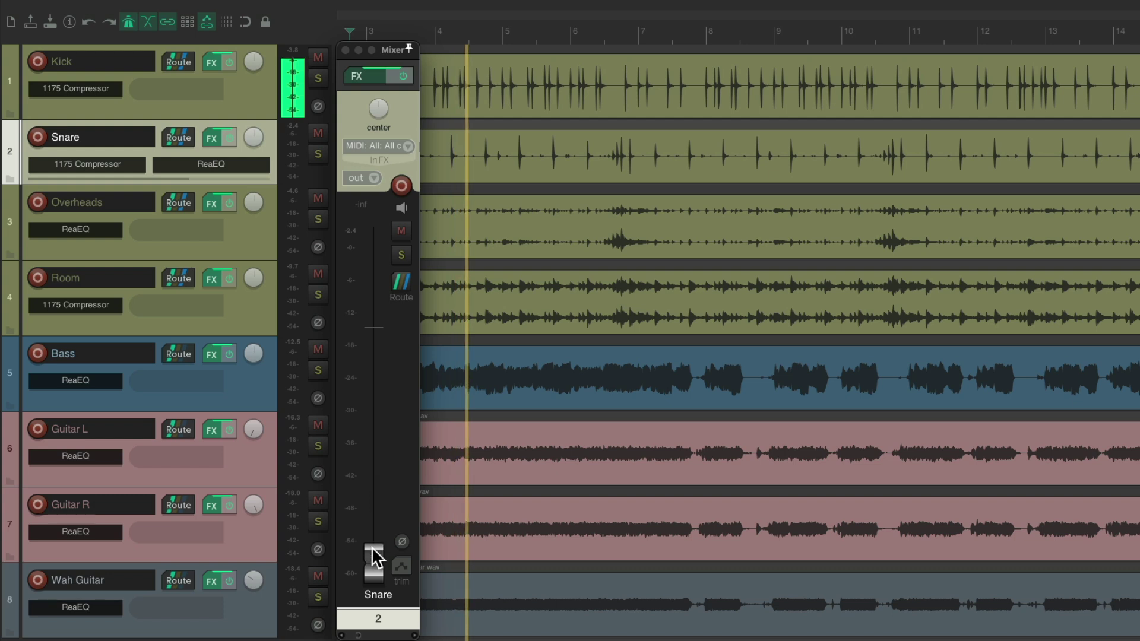
left_click_drag(372, 547, 383, 345)
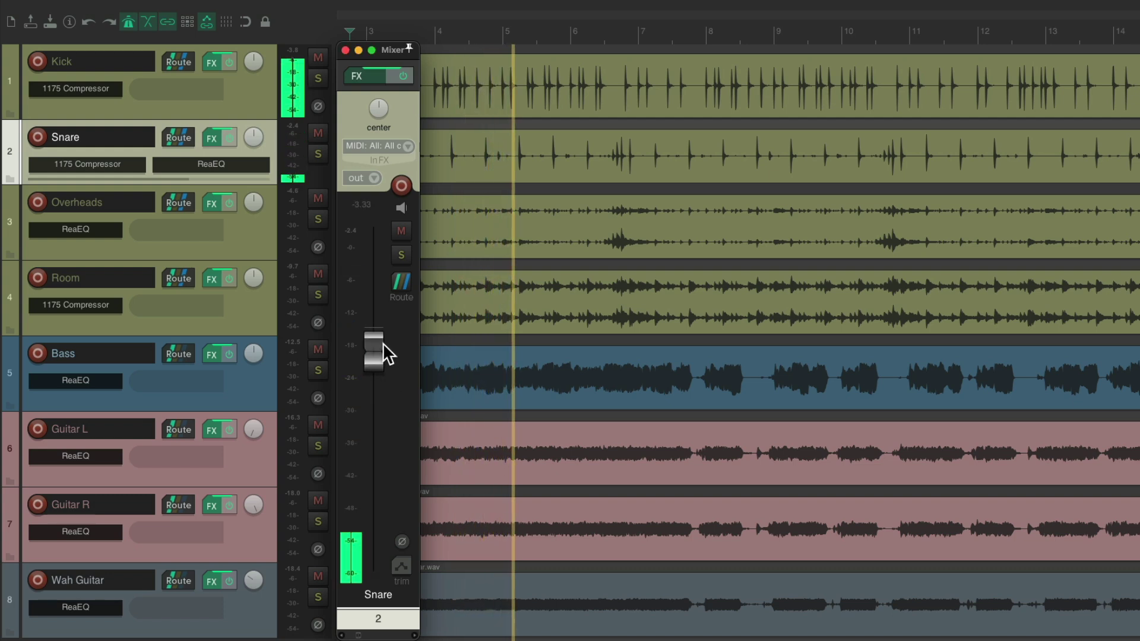
Step: Raise Overheads to -4.42 dB, Room to -11.1 dB and Bass to -10.8 dB
left_click(264, 224)
left_click_drag(380, 559, 382, 346)
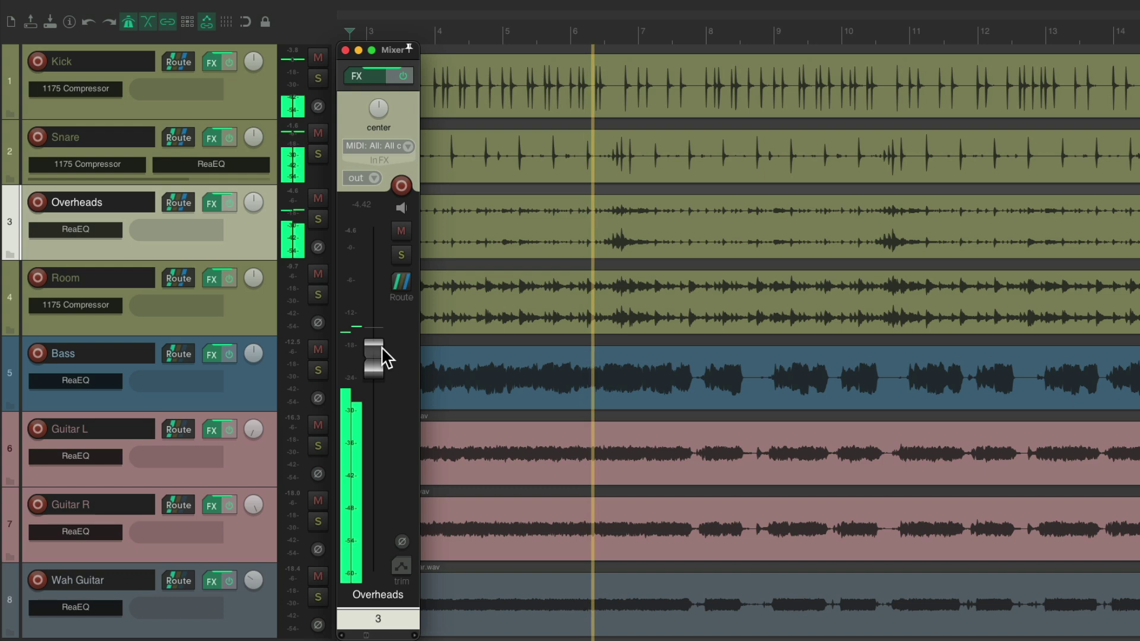
left_click(283, 313)
left_click_drag(376, 560, 397, 394)
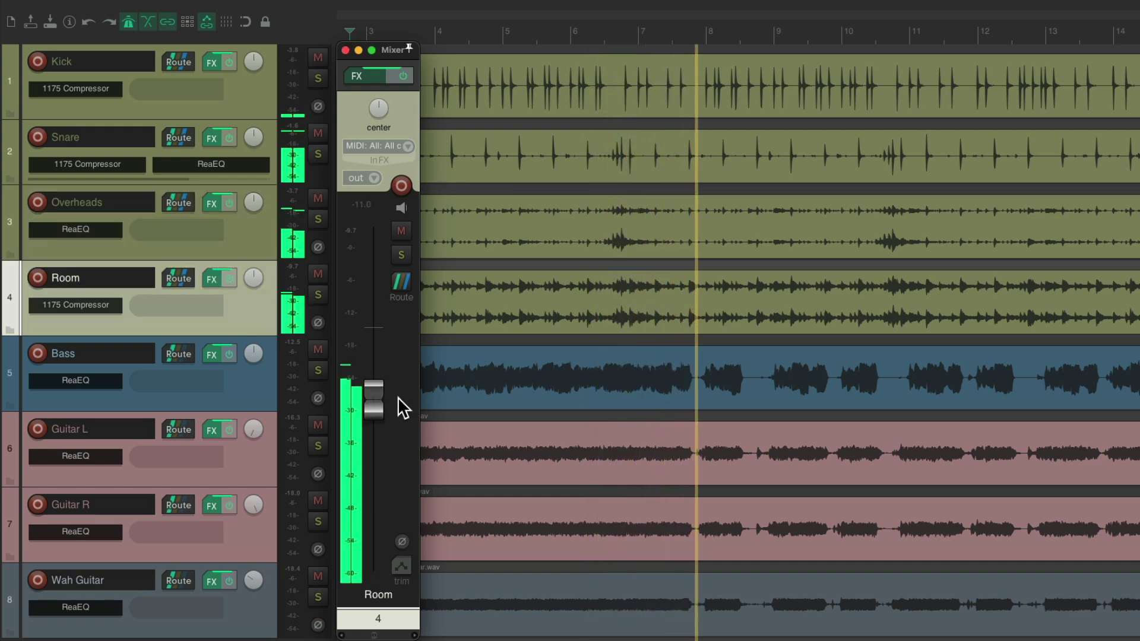
left_click(243, 248)
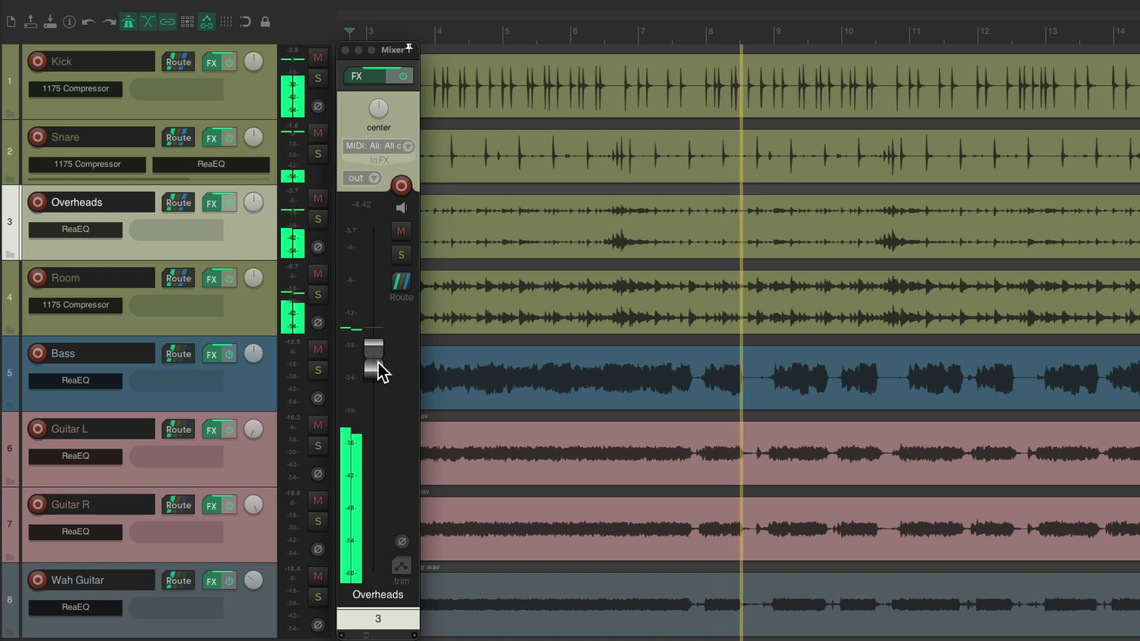
left_click(258, 382)
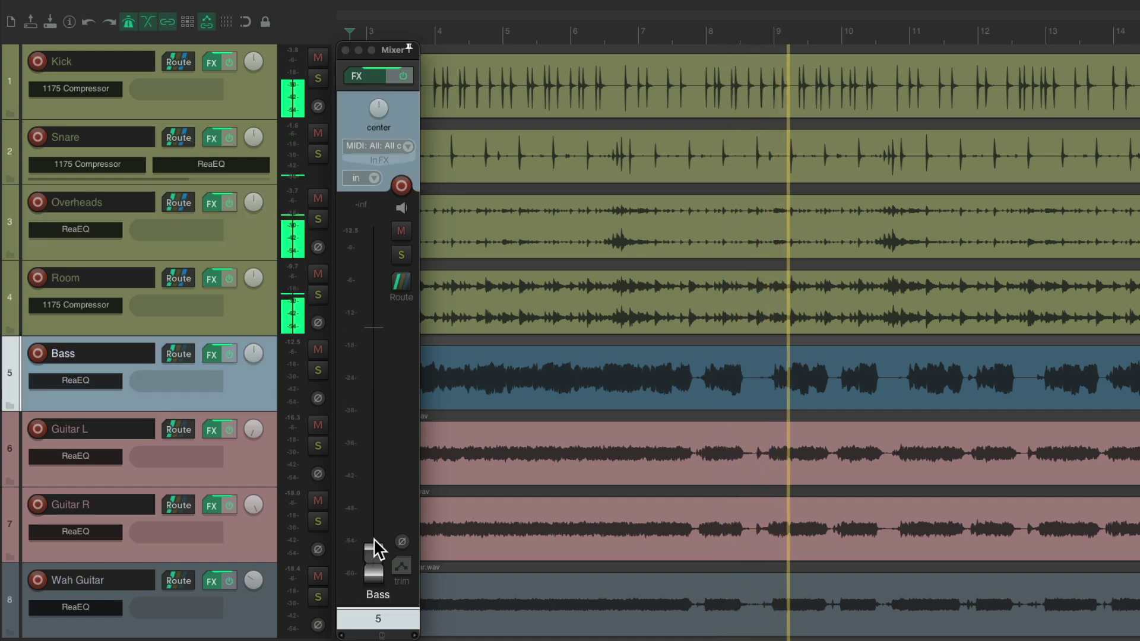
left_click_drag(373, 549, 355, 372)
left_click(252, 305)
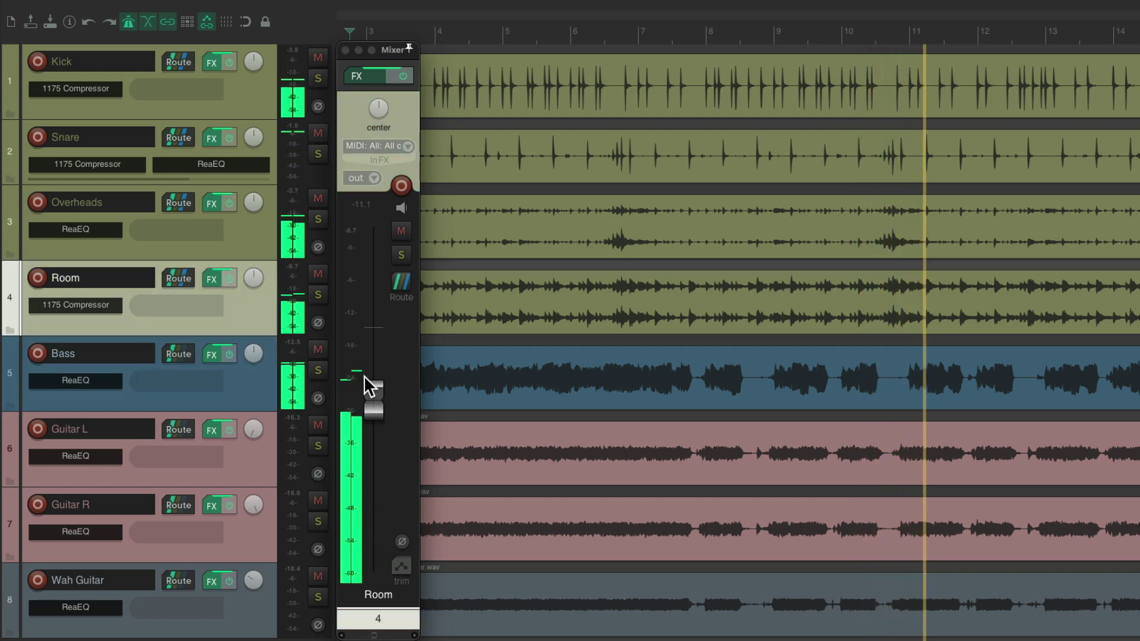
left_click(243, 387)
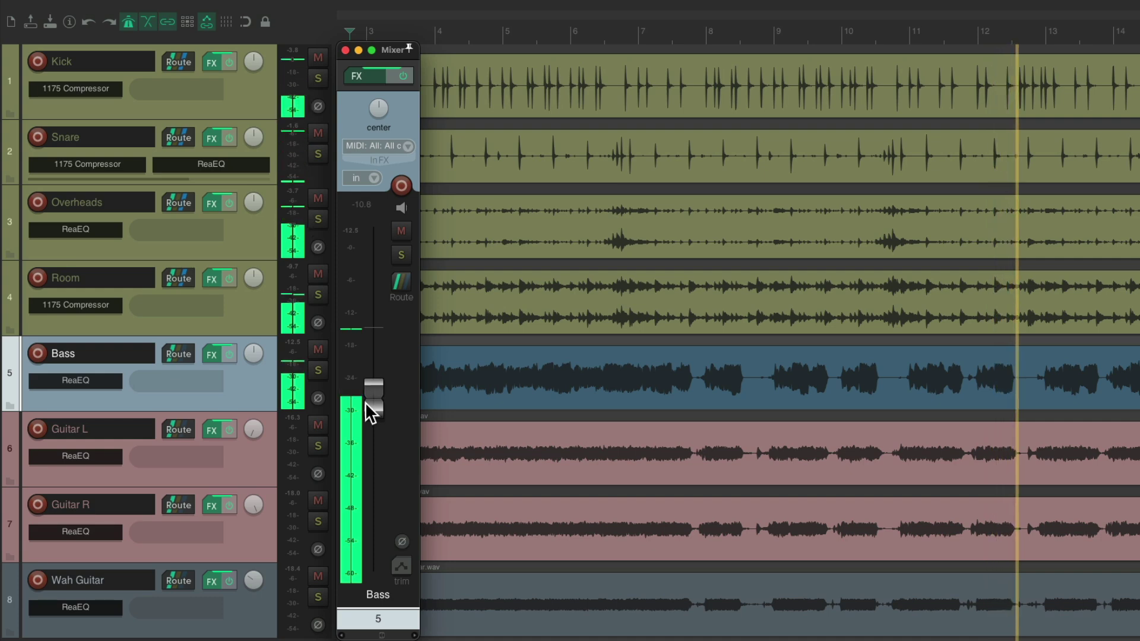
Step: Stop playback, solo Guitar L and bring its fader up from -inf
key("space")
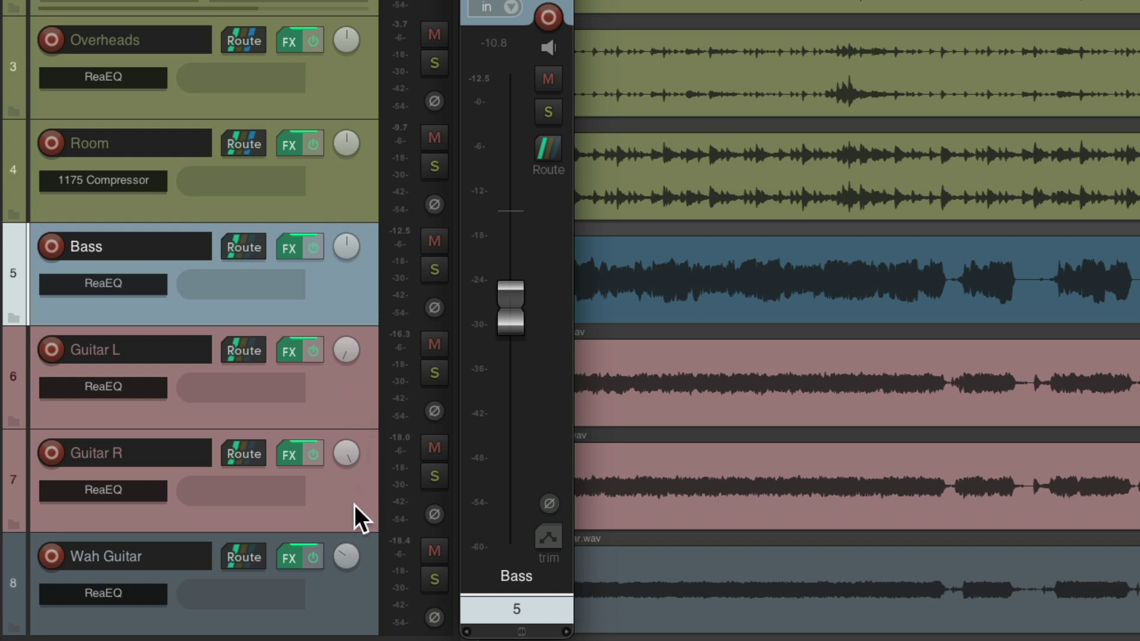
left_click(318, 394)
left_click(434, 373)
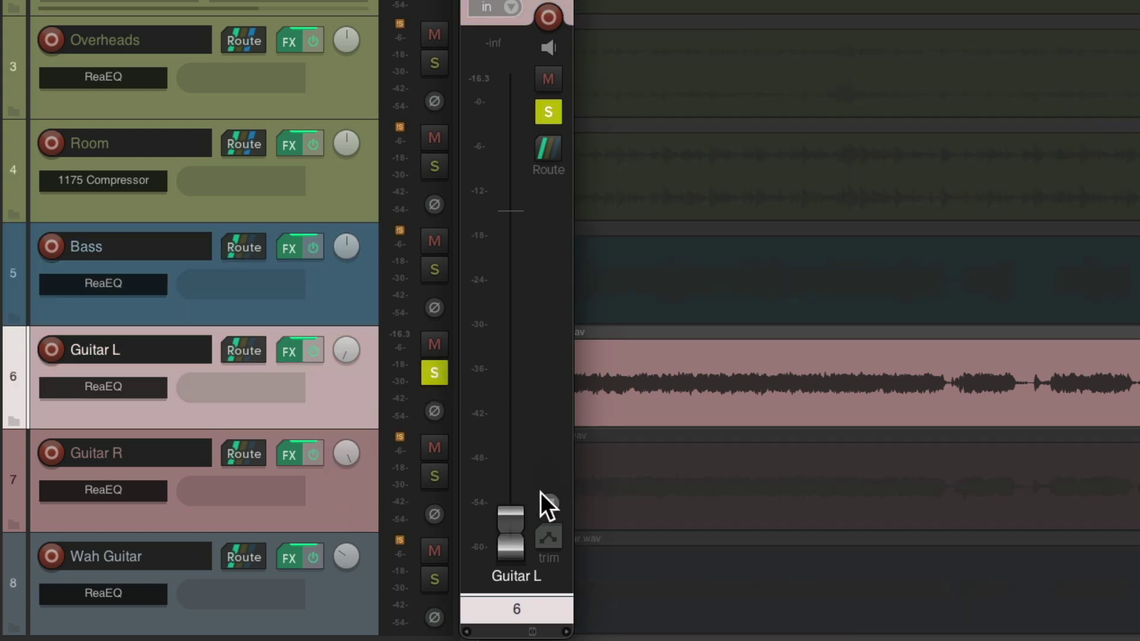
left_click_drag(514, 522, 522, 288)
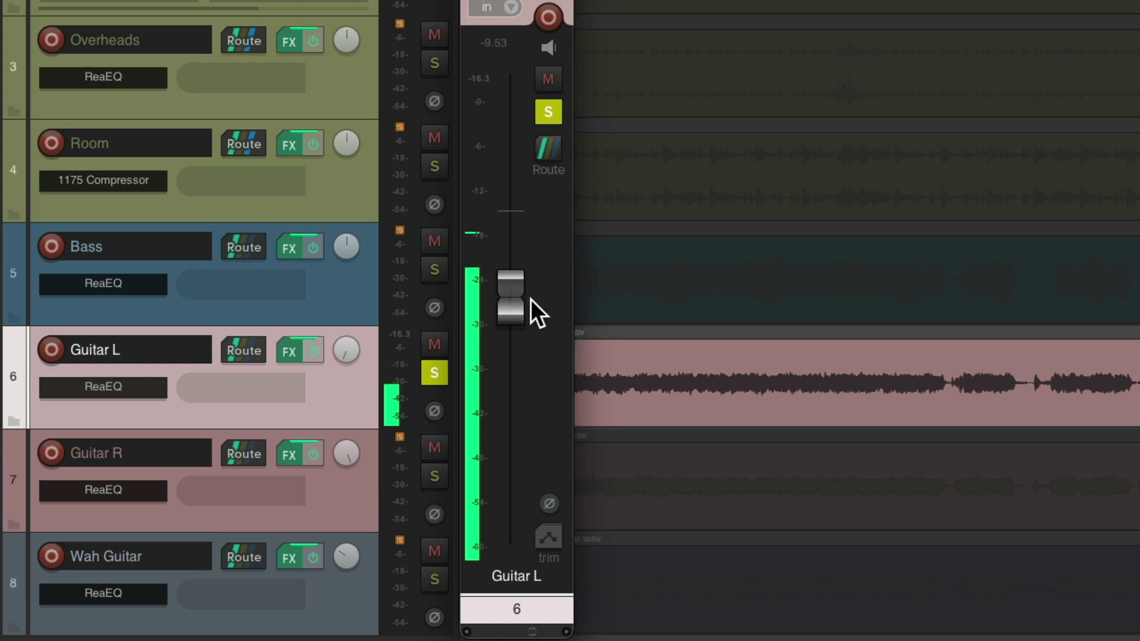
Step: Solo Guitar R too and bring it up to about -11.3 dB during playback
left_click(337, 489)
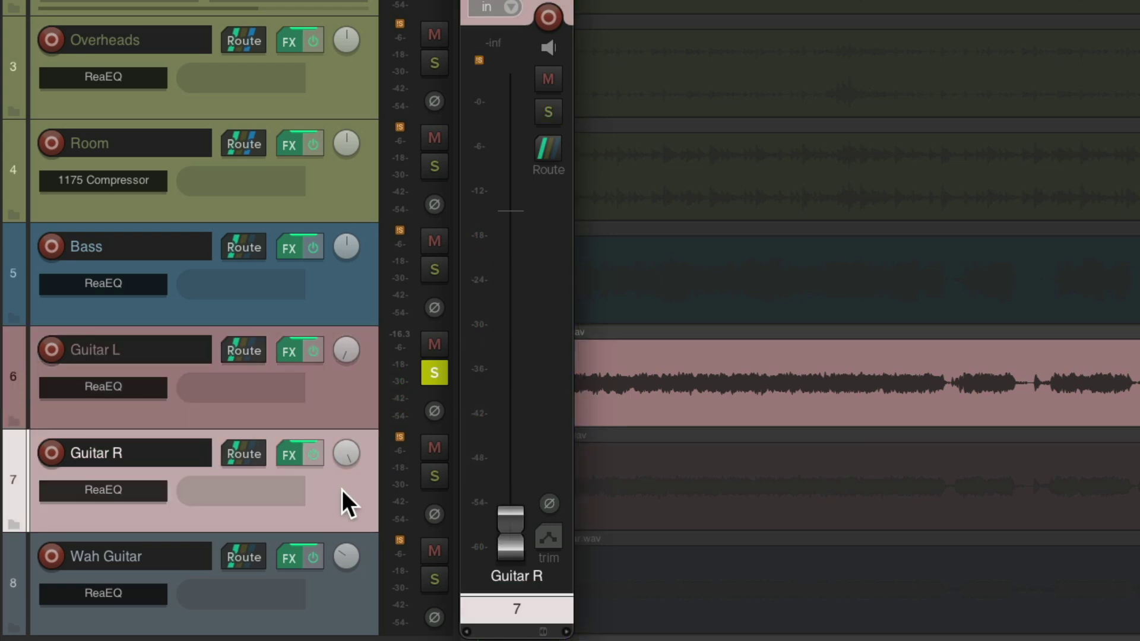
left_click(434, 476)
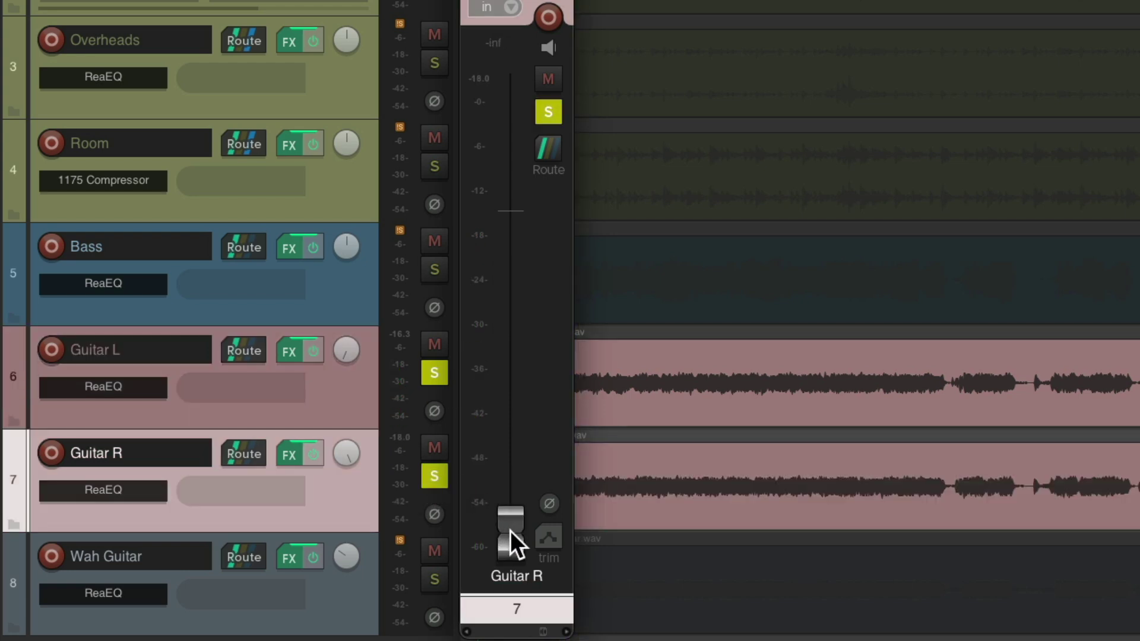
left_click_drag(511, 530, 519, 319)
key("space")
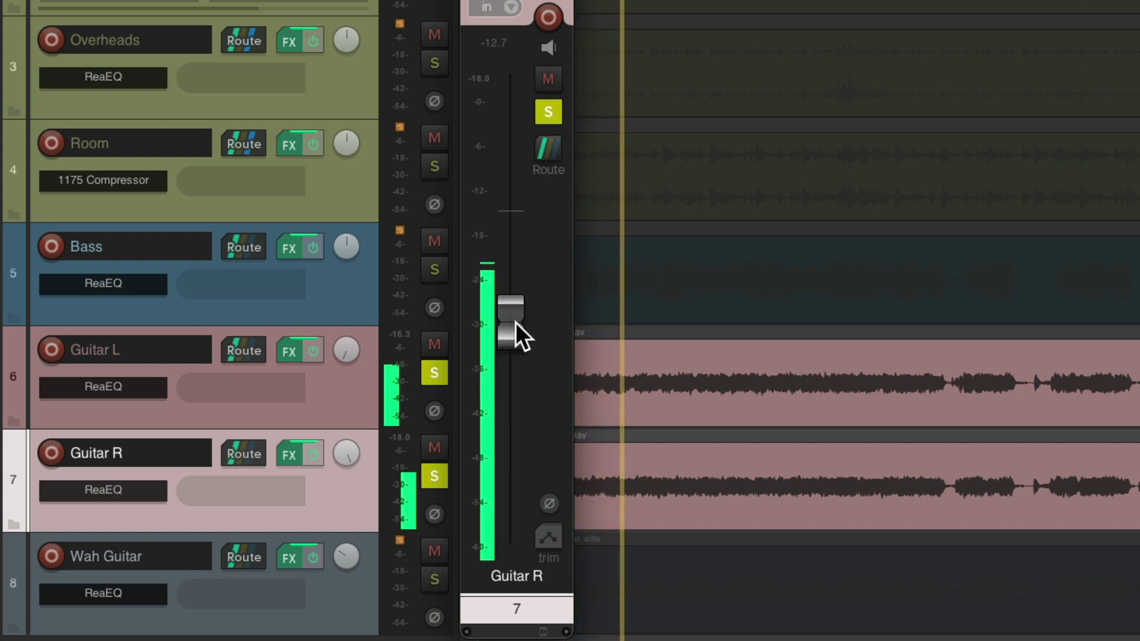
left_click(350, 390)
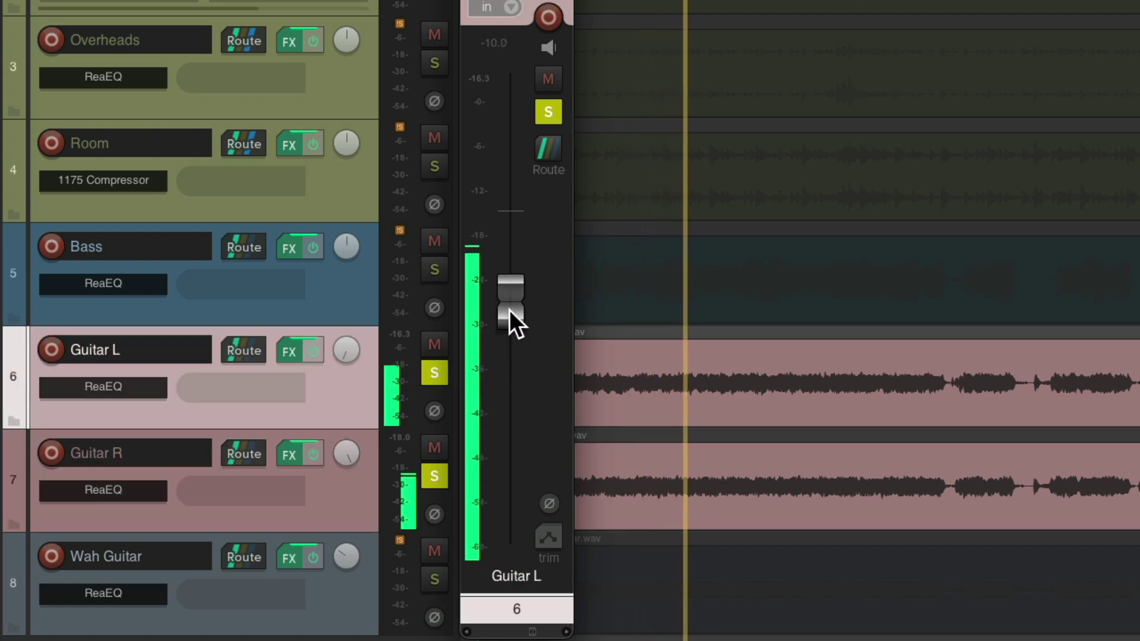
left_click(354, 500)
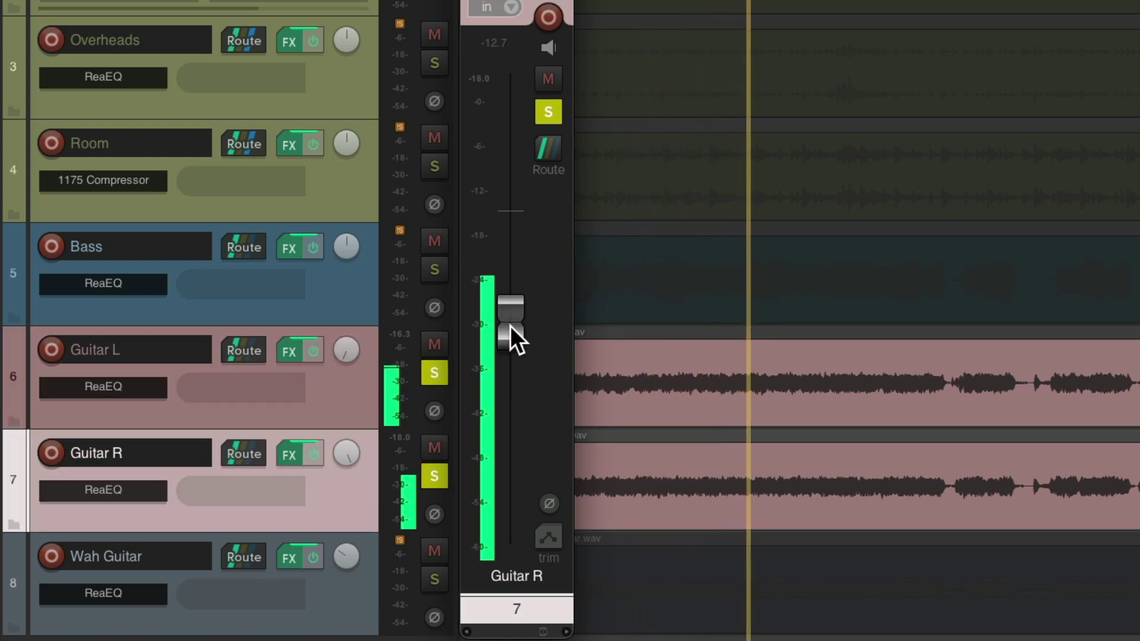
left_click_drag(513, 323, 517, 314)
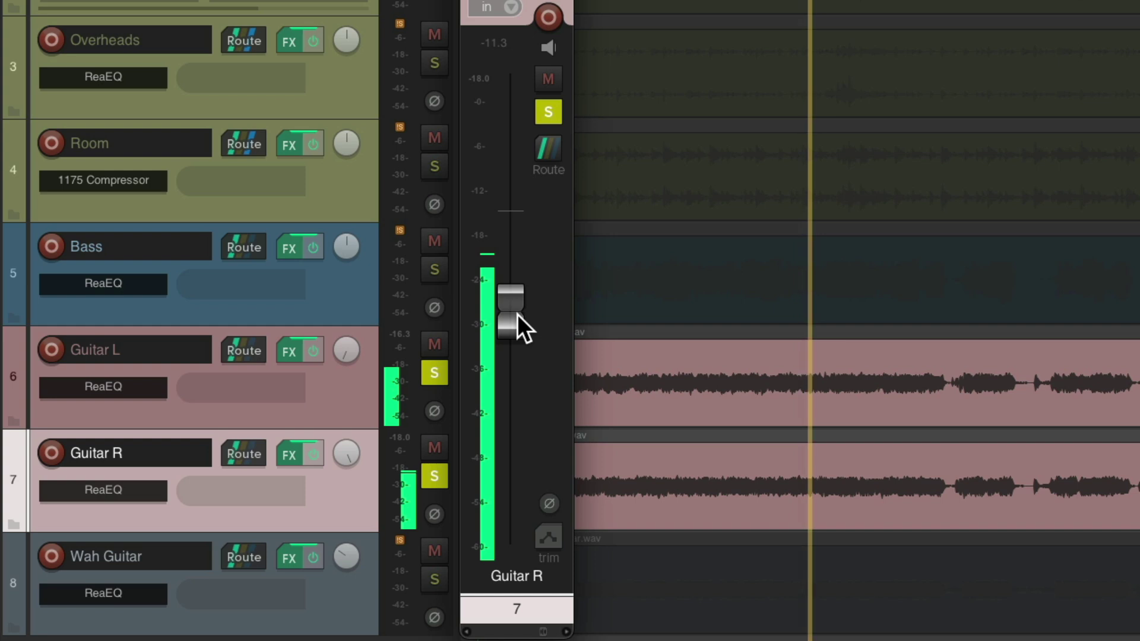
key("space")
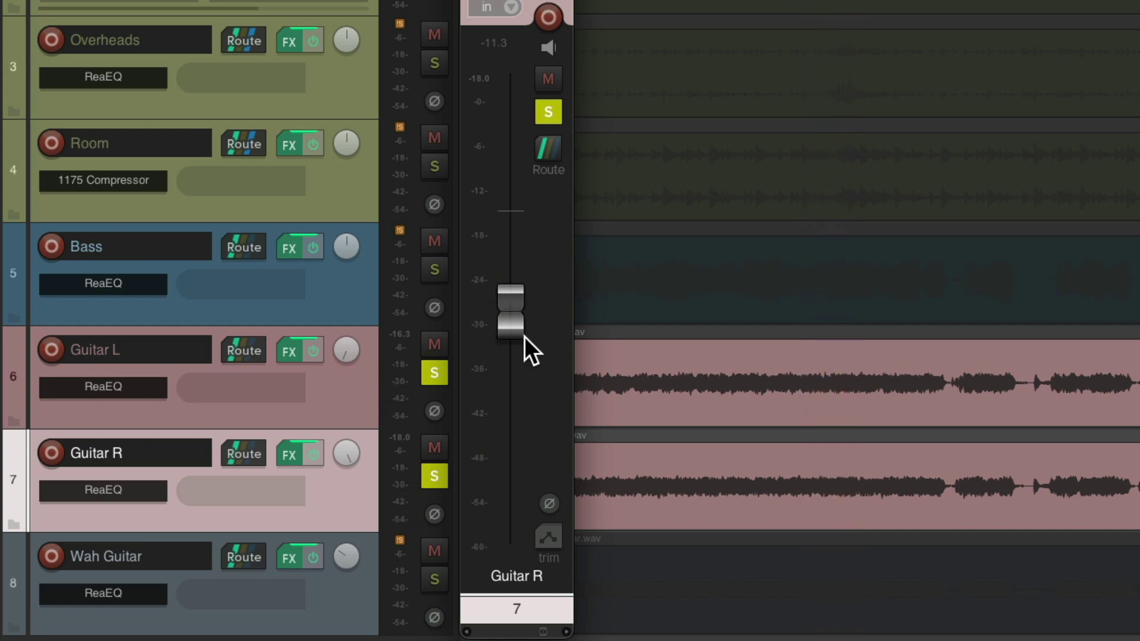
Step: Unsolo Guitar L and R, then raise Guitar R to -7.83 dB with the full mix playing
left_click(337, 389)
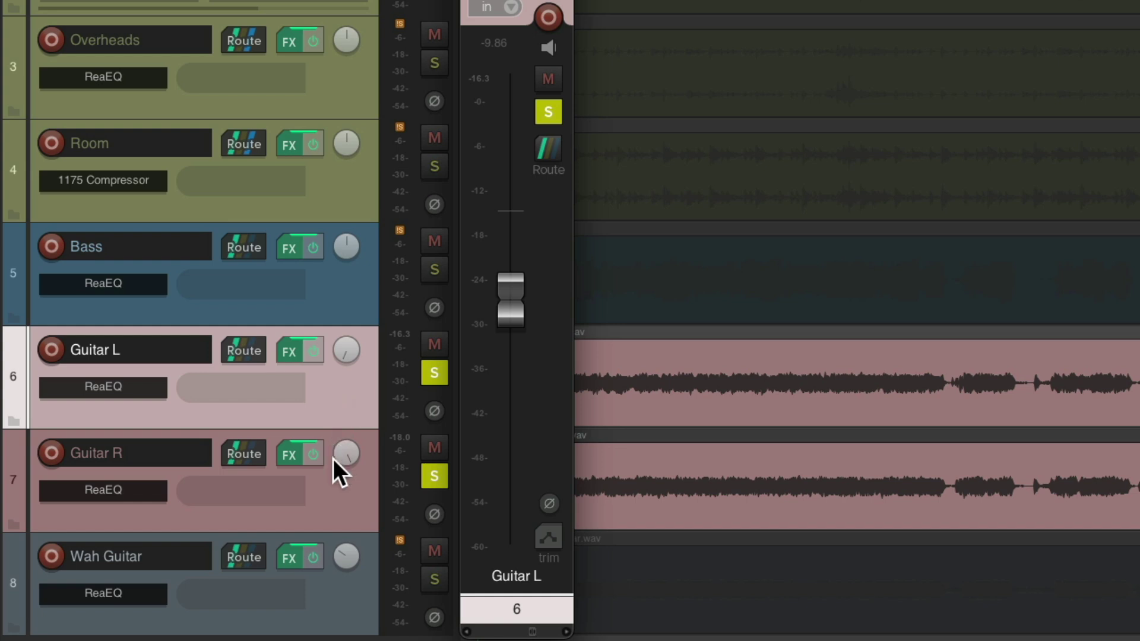
left_click(333, 489, "shift")
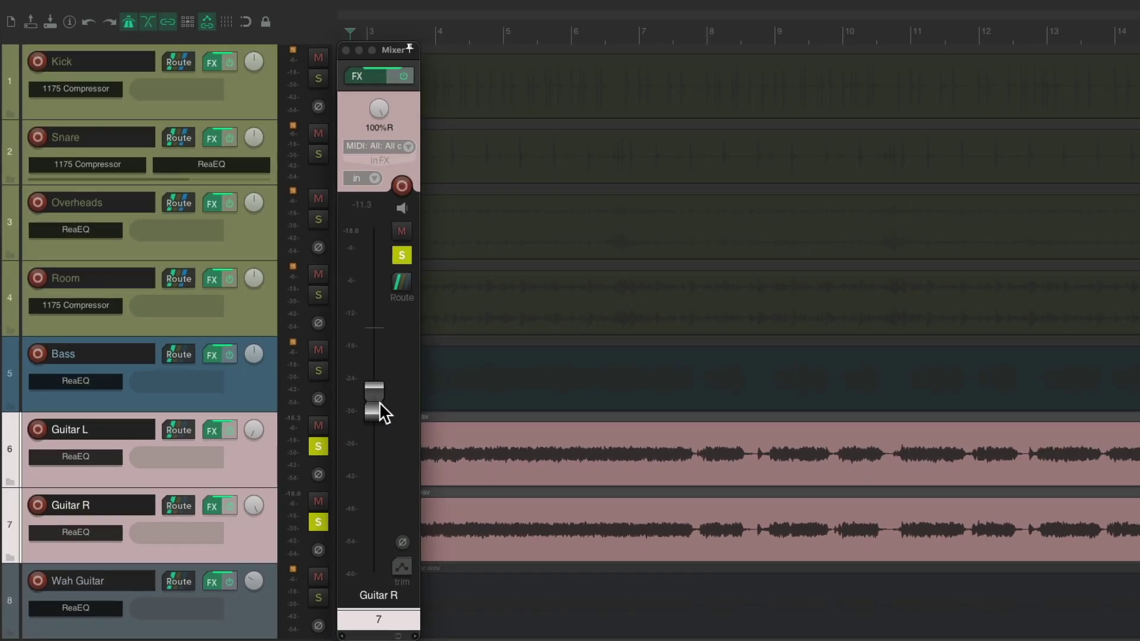
left_click(402, 256)
key("space")
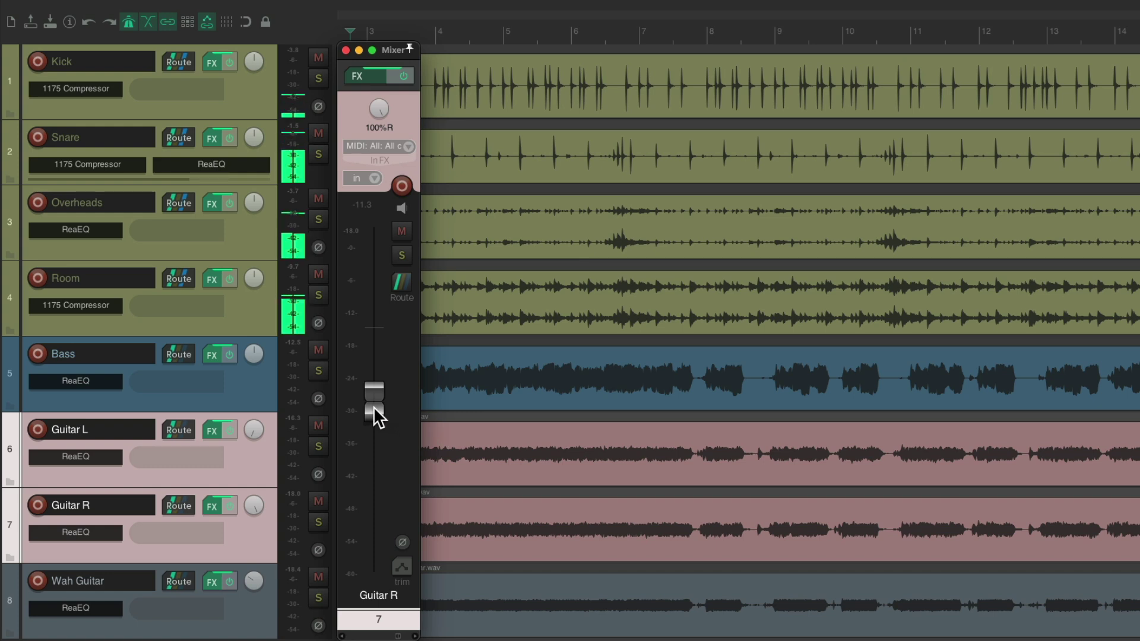
left_click_drag(375, 406, 372, 386)
key("space")
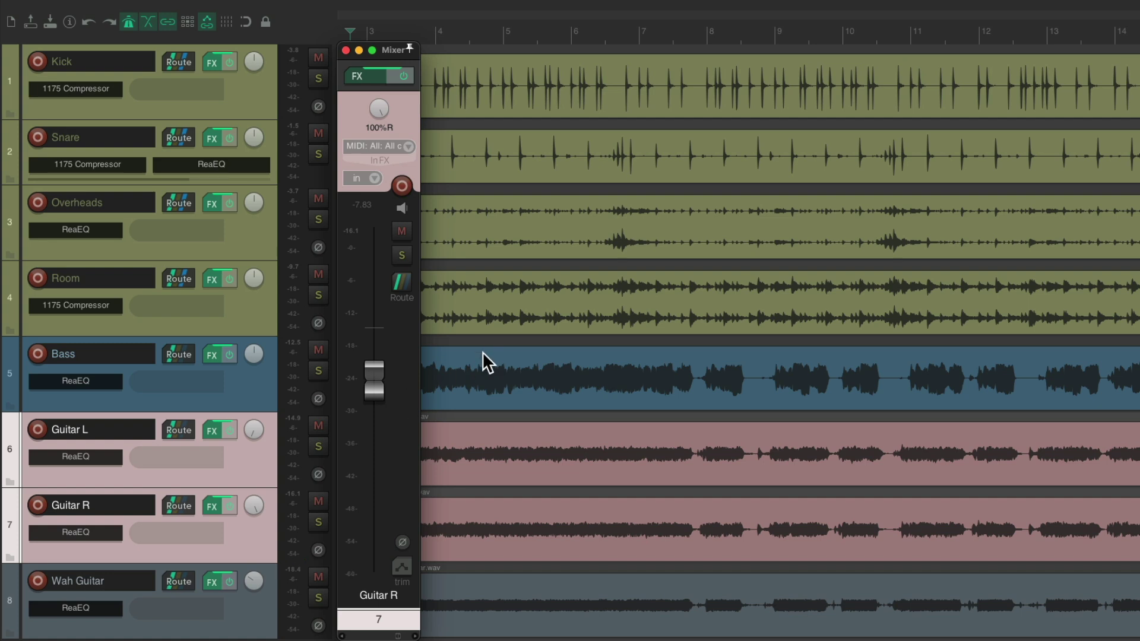
Step: Mute Bass and the three guitars, then raise Room to -9.84 dB while the drums play
left_click(256, 87)
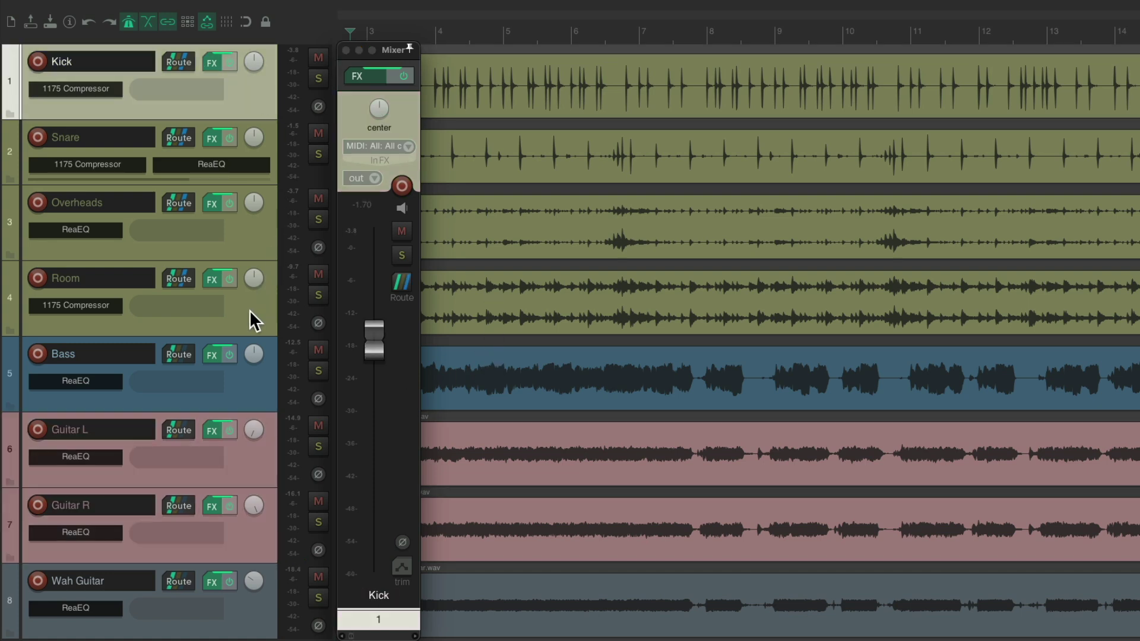
left_click(253, 321, "shift")
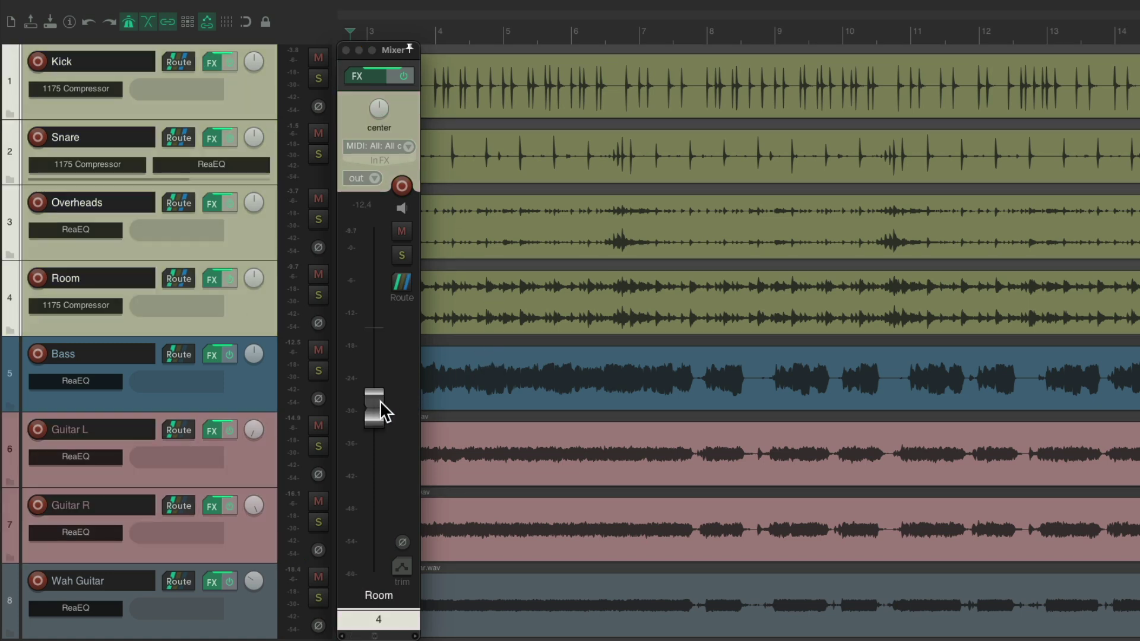
left_click_drag(320, 347, 319, 577)
key("space")
mouse_move(374, 410)
left_mouse_down()
mouse_move(380, 380)
mouse_move(367, 469)
mouse_move(369, 392)
left_mouse_up()
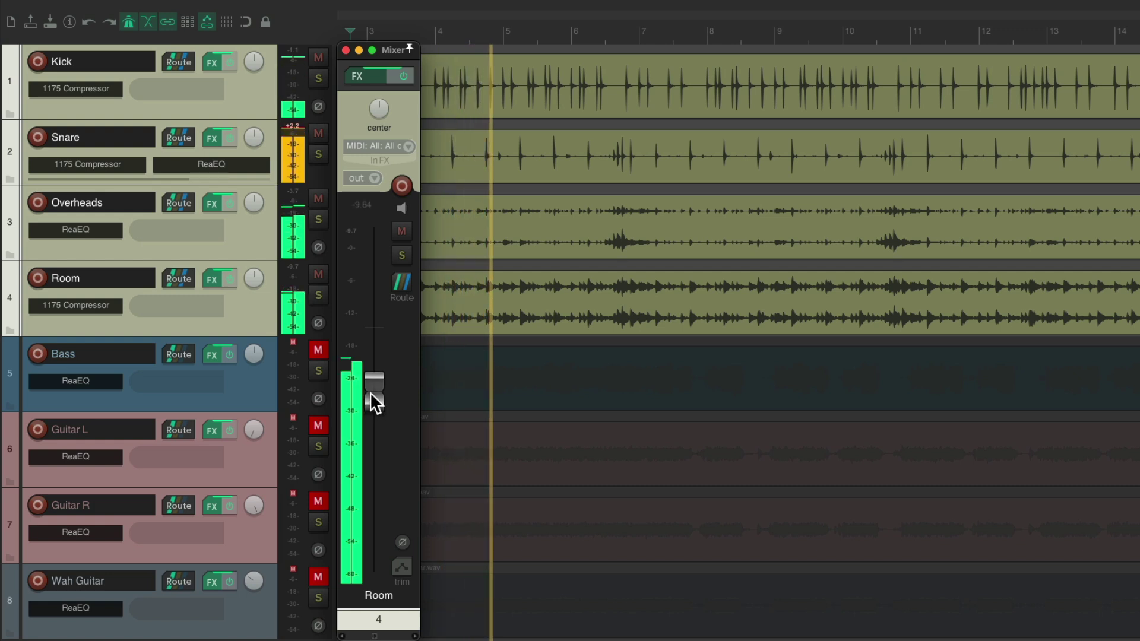
Step: Unmute Bass and nudge it up to -9.47 dB, then reselect Room and Kick
left_click(255, 395)
left_click(318, 350)
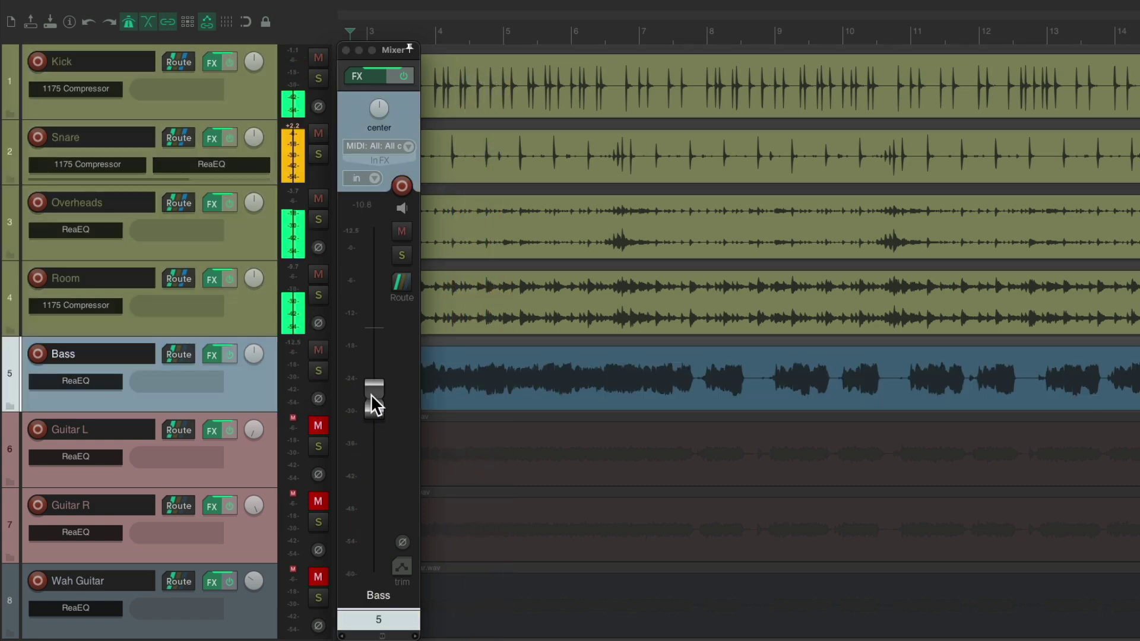
left_click_drag(371, 394, 375, 385)
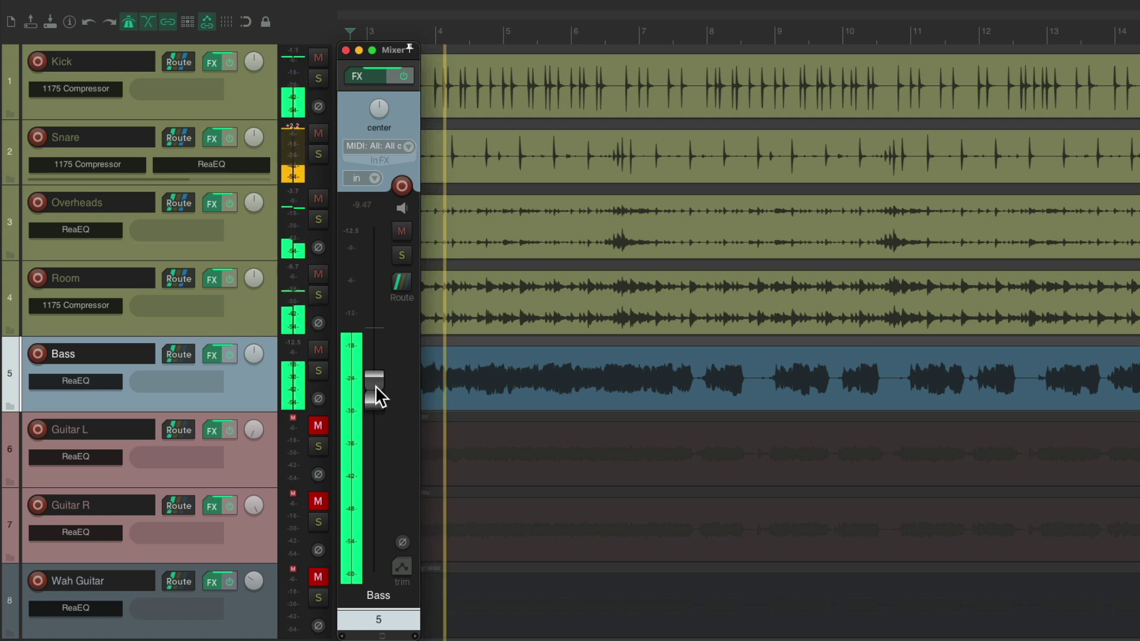
left_click(262, 315)
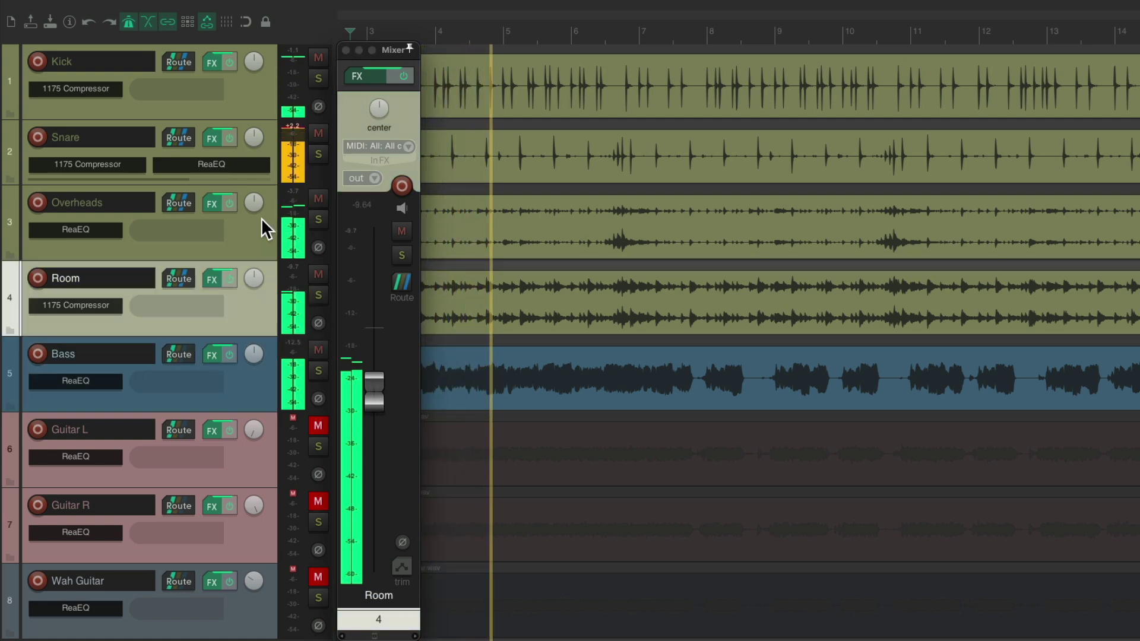
left_click(251, 100)
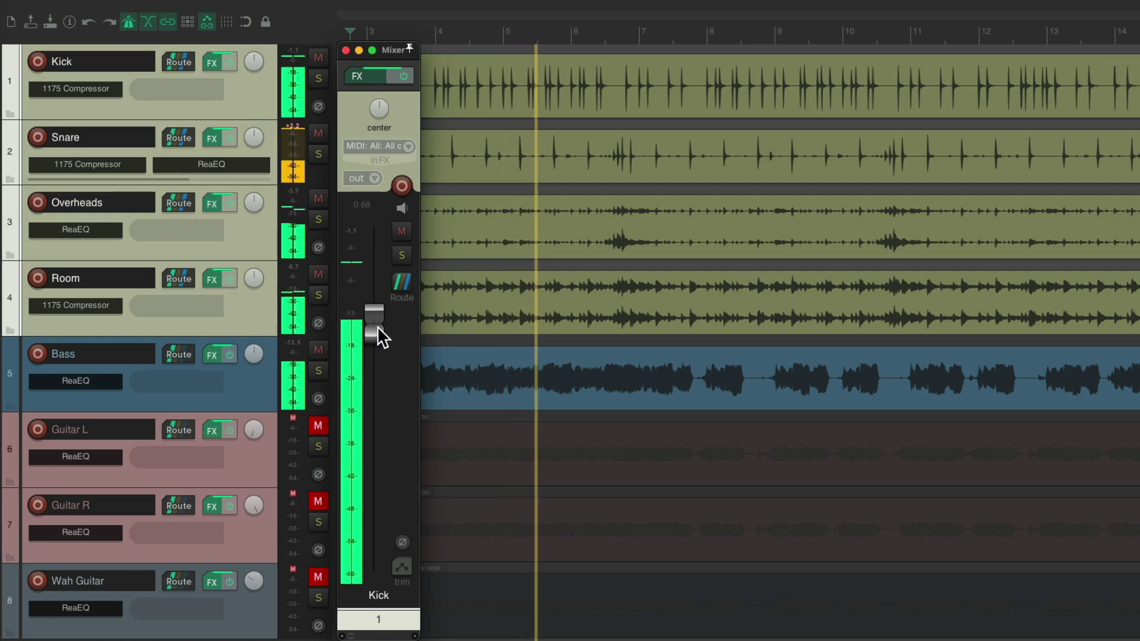
Step: Unmute Guitar L and Guitar R together, ease Guitar R down to -9.03 dB, and stop playback
left_click(248, 471)
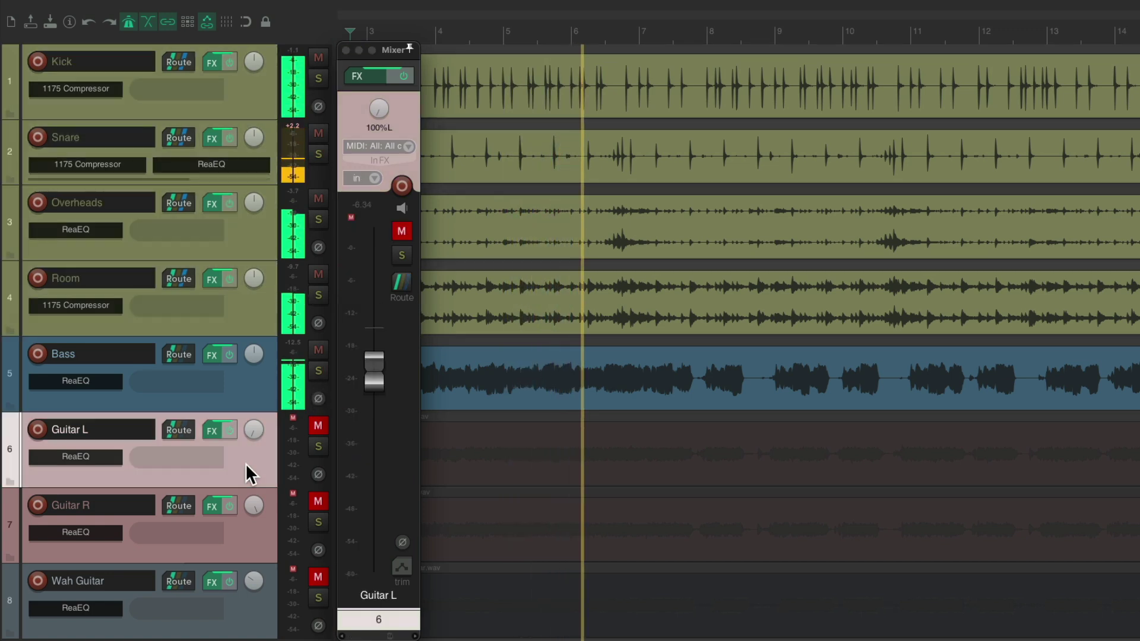
left_click(258, 524, "shift")
left_click(318, 425)
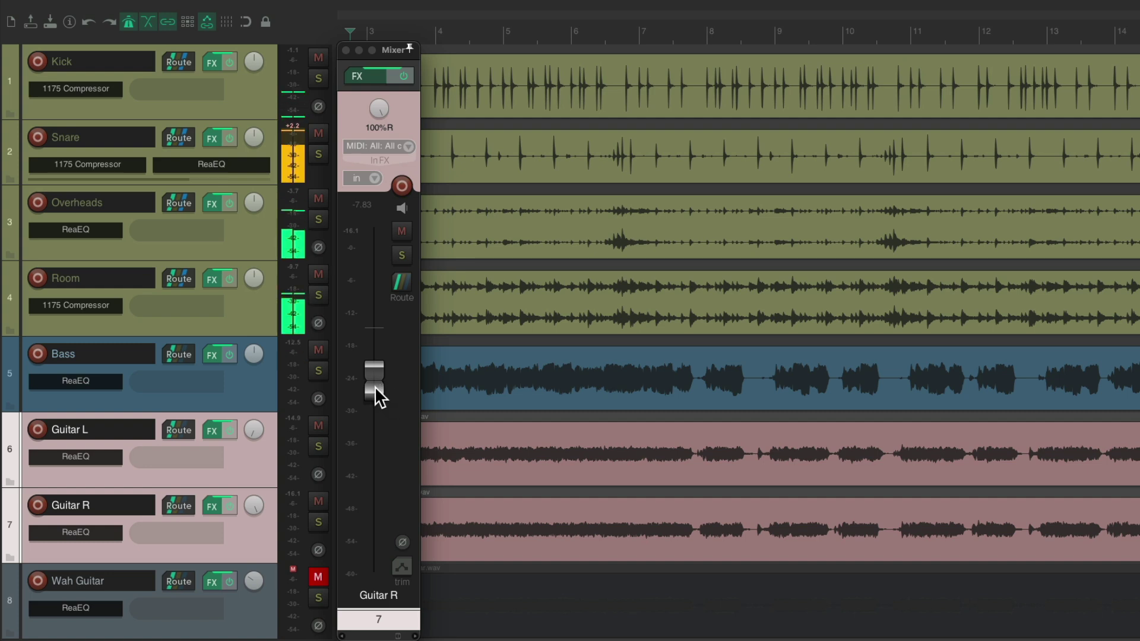
left_click_drag(375, 389, 373, 393)
key("space")
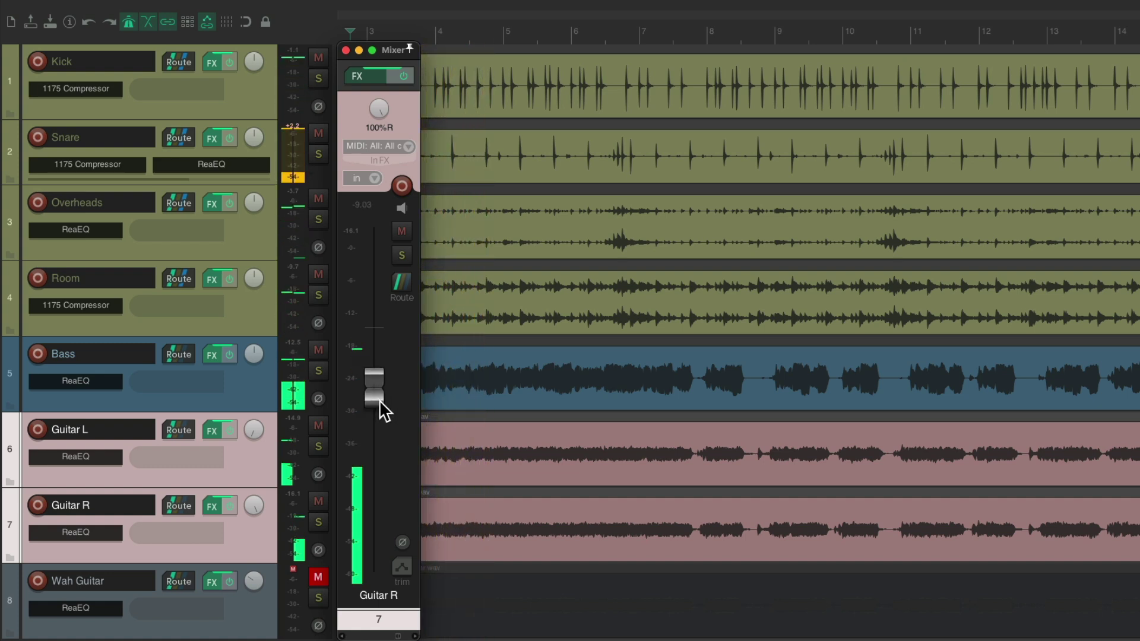
Step: Unmute Wah Guitar and bring it up from silence to about -10 dB during playback
left_click(254, 599)
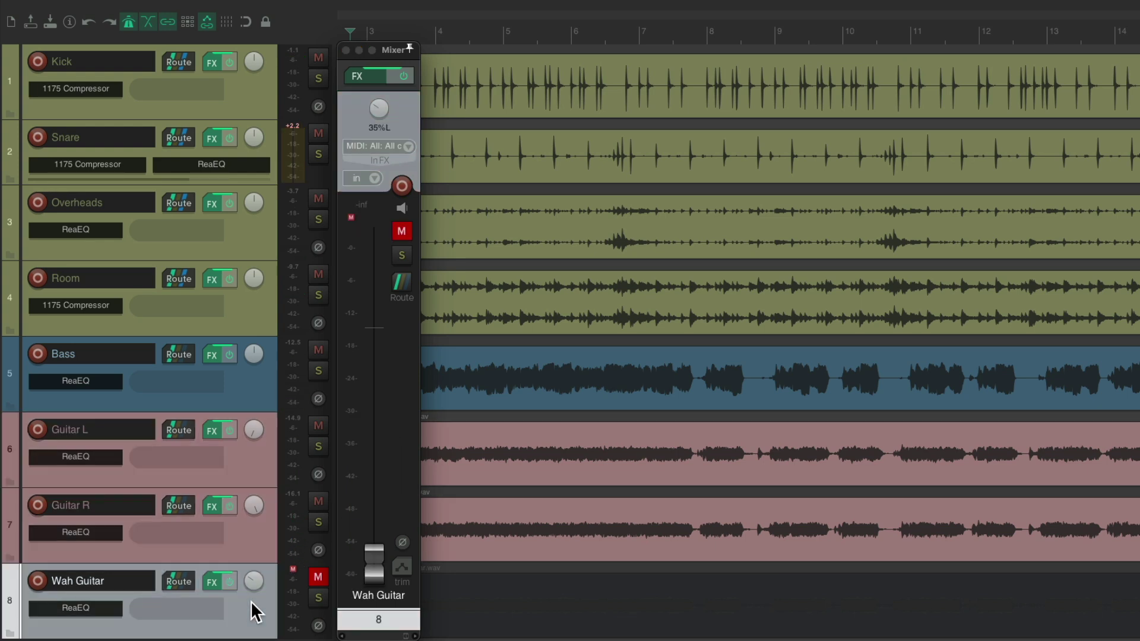
left_click(316, 574)
key("space")
left_click_drag(371, 566, 389, 391)
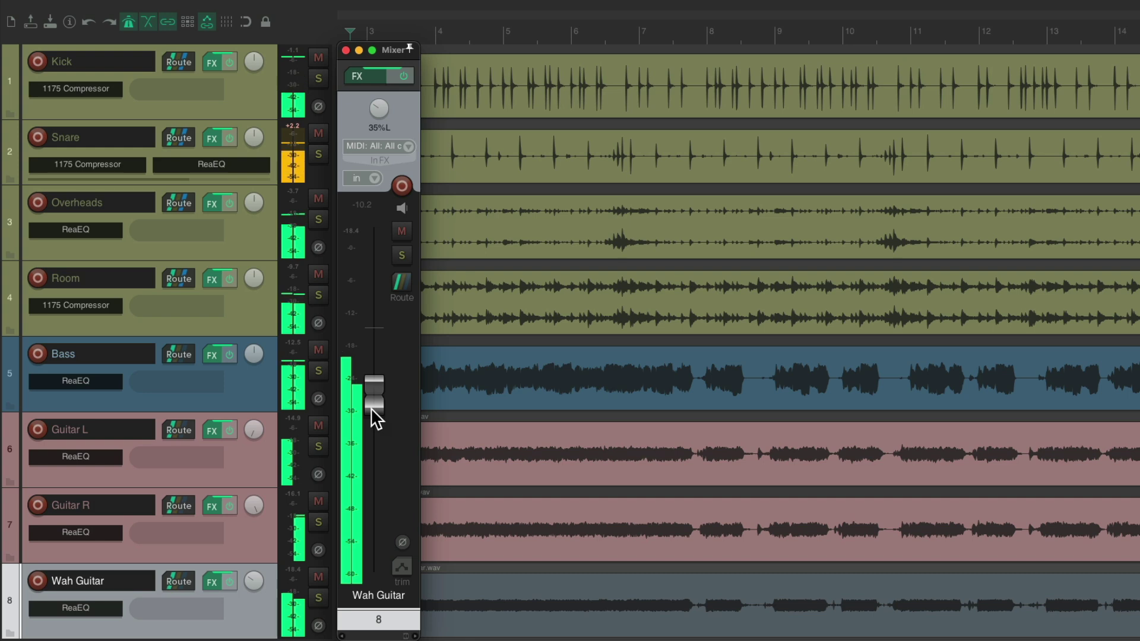
scroll(375, 396, "up", 2)
scroll(375, 397, "down", 2)
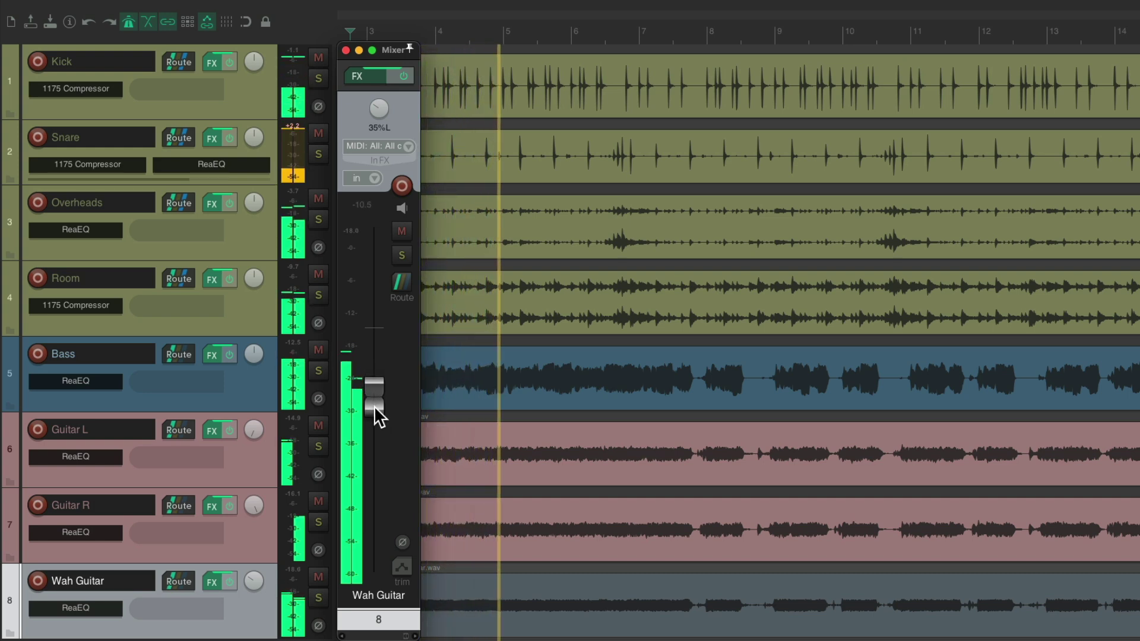
scroll(376, 406, "down", 1)
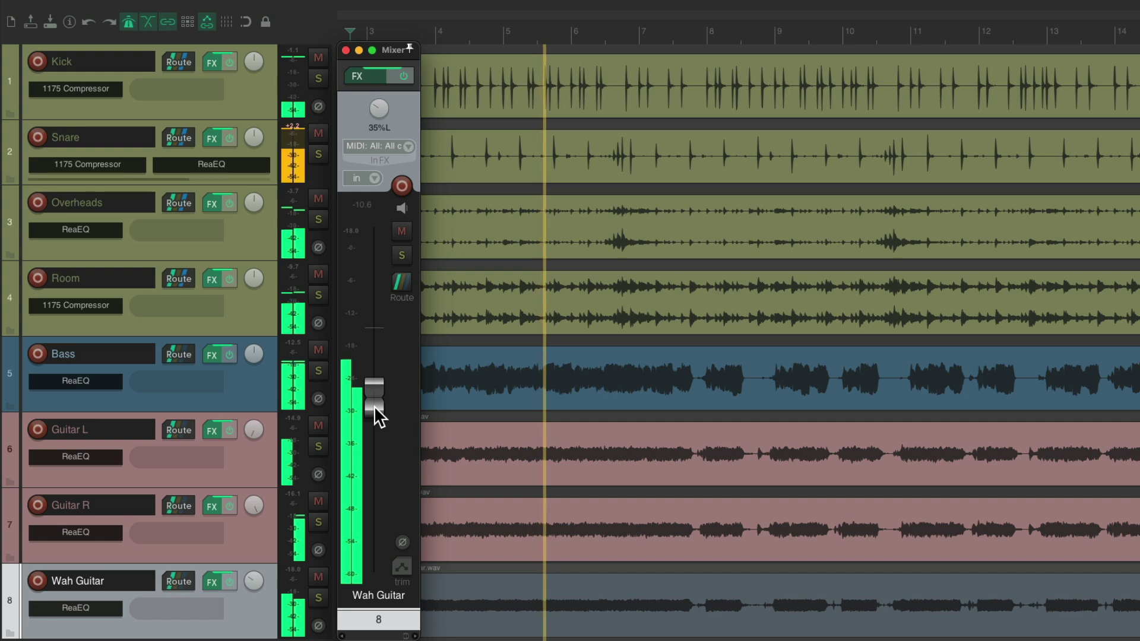
key("space")
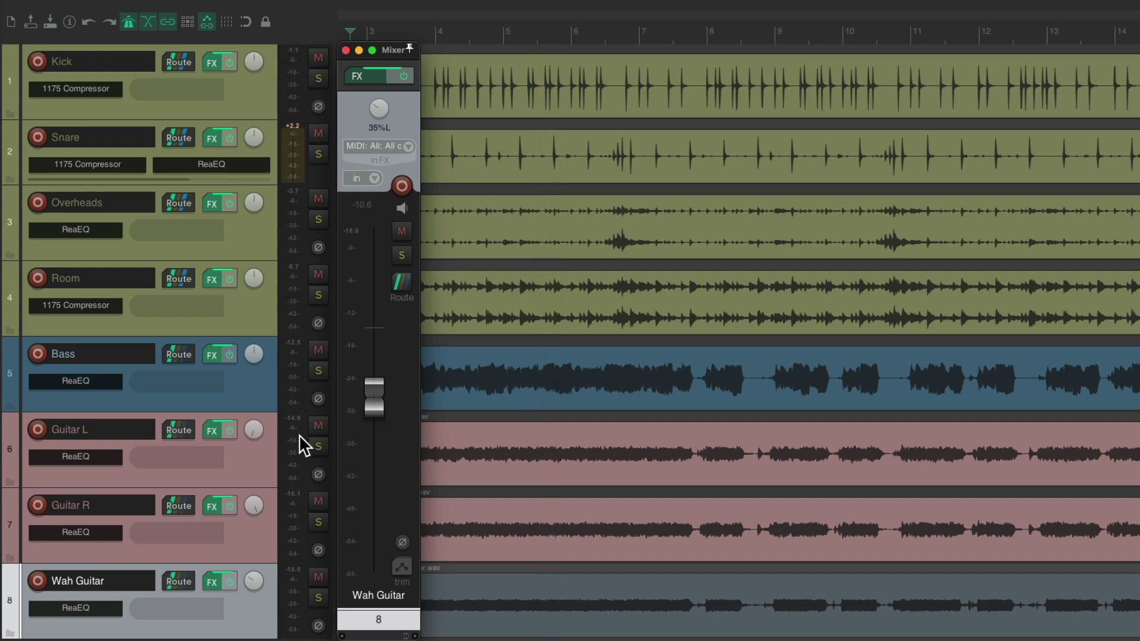
Step: Mute and unmute the three guitar tracks to compare, then fine-tune Wah Guitar to -9.30 dB
left_click(257, 473)
left_click(254, 613, "shift")
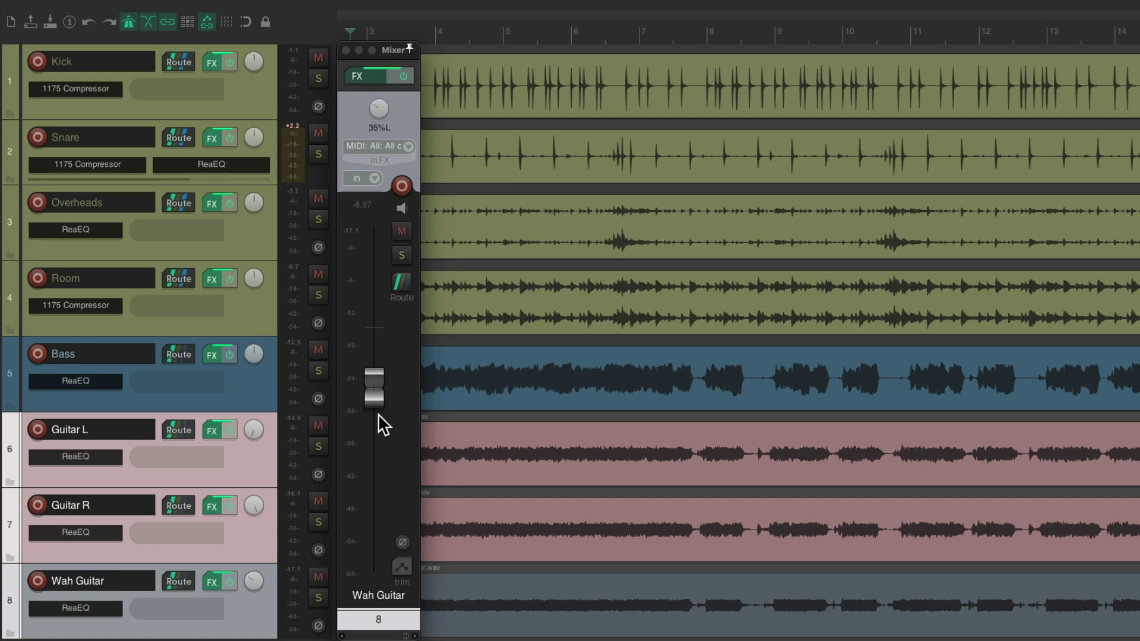
key("space")
left_click(379, 401)
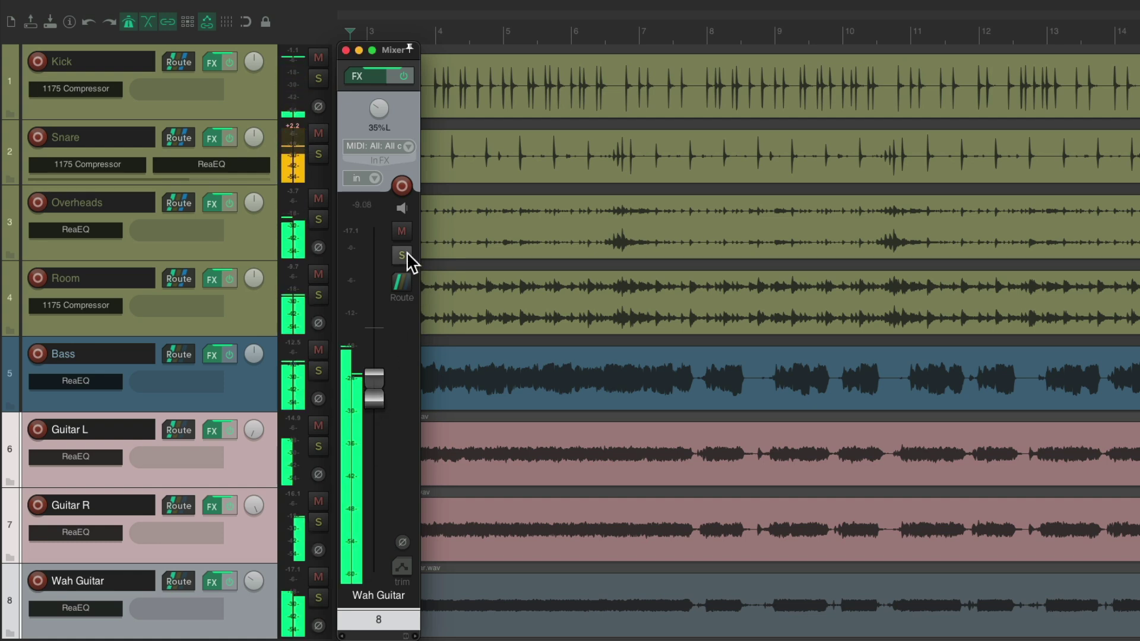
left_click(401, 231)
left_click(401, 231)
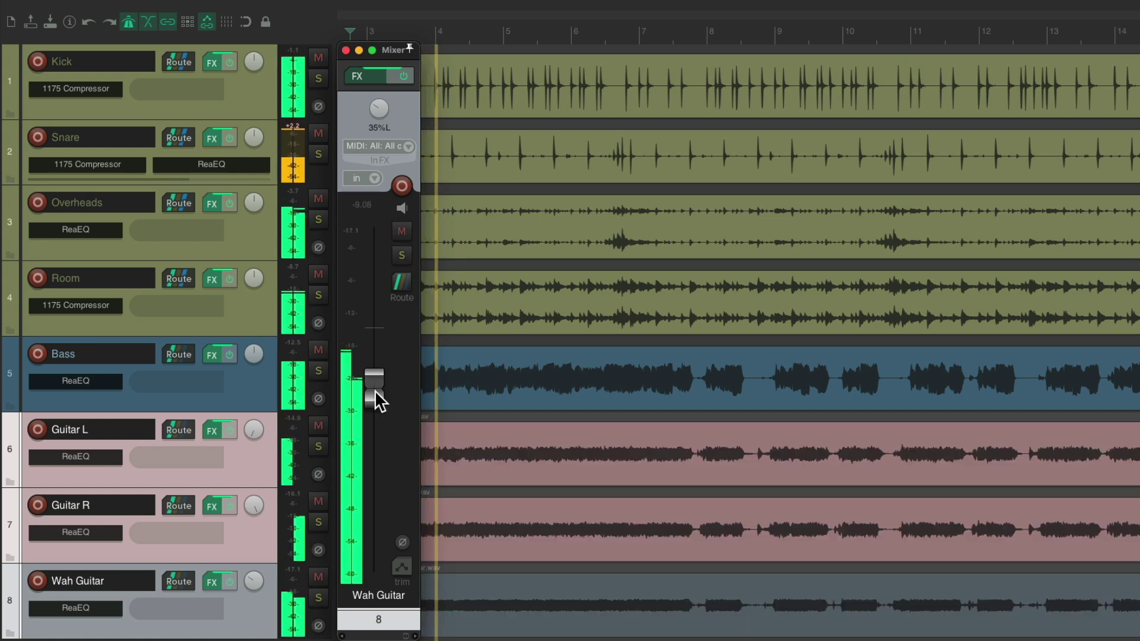
left_click(377, 392)
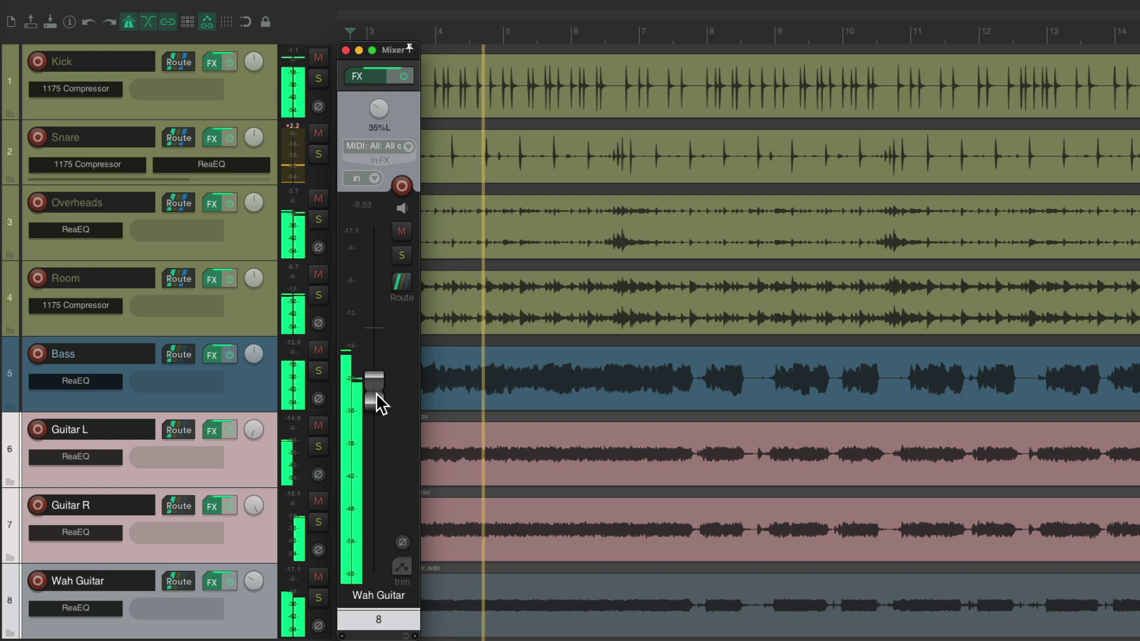
left_click_drag(380, 403, 381, 402)
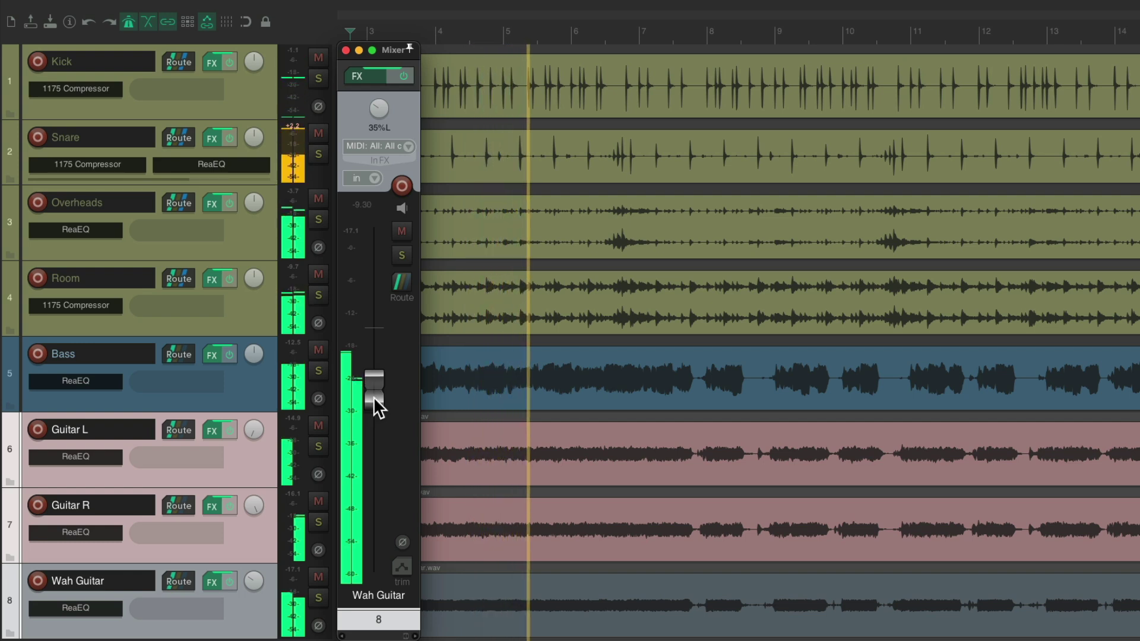
Step: Raise the Bass slightly to about -8.97 dB and briefly mute and unmute it
left_click(269, 383)
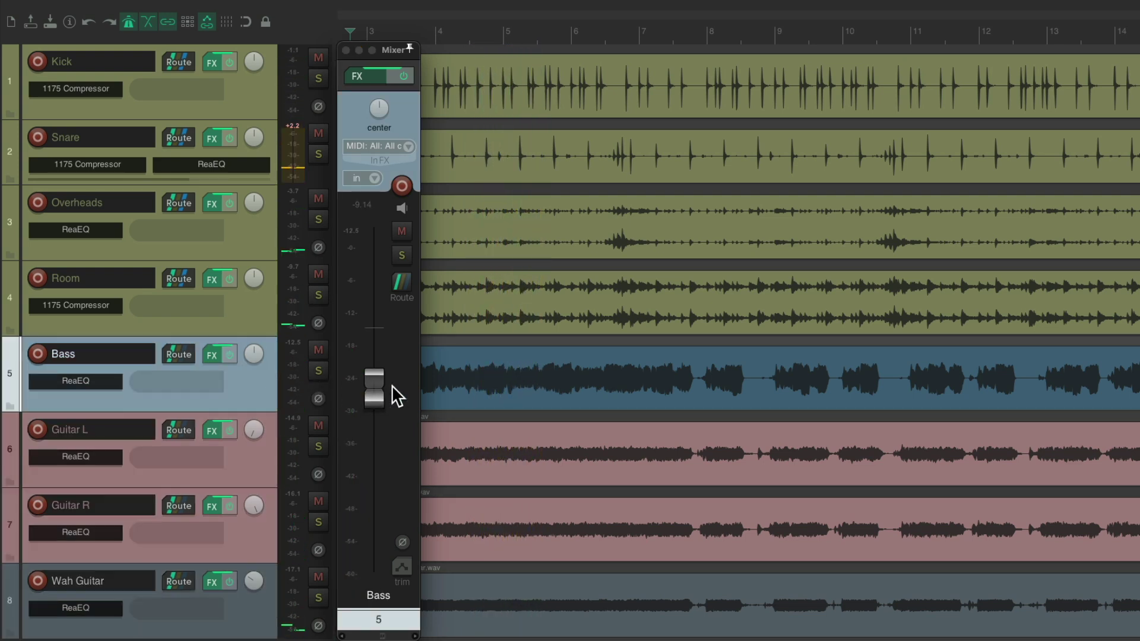
left_click_drag(372, 392, 366, 390)
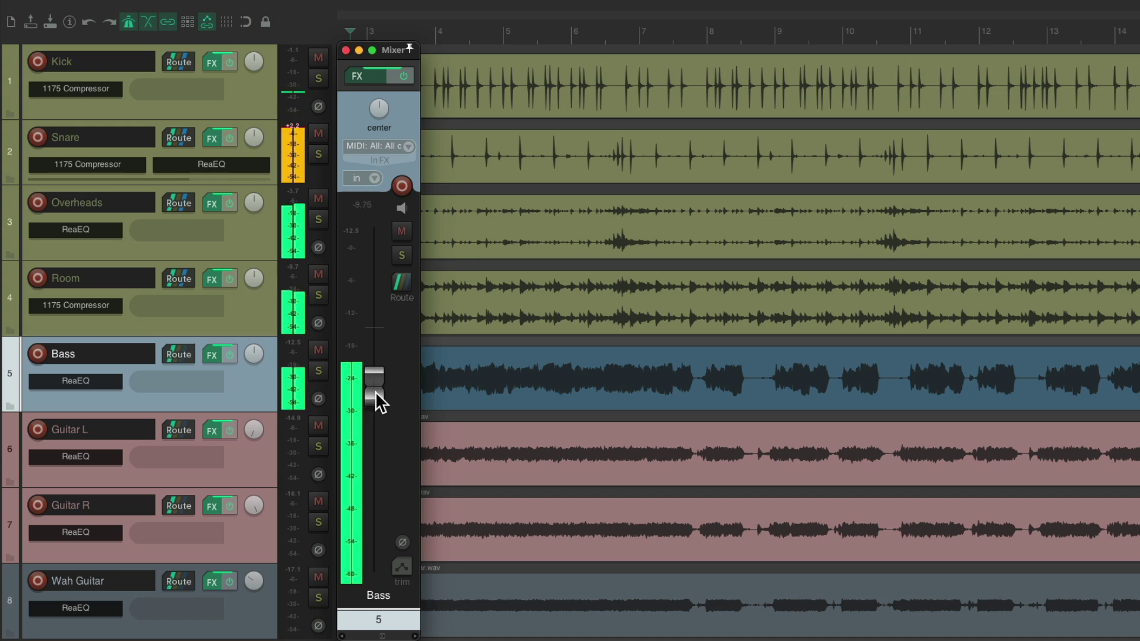
left_click(403, 232)
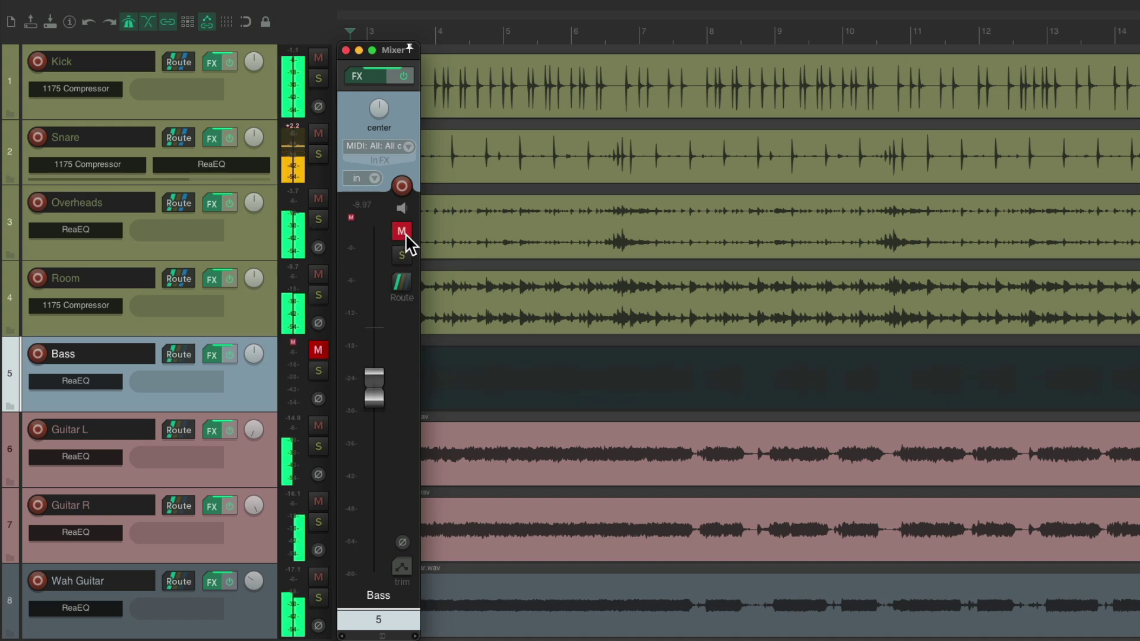
left_click(405, 233)
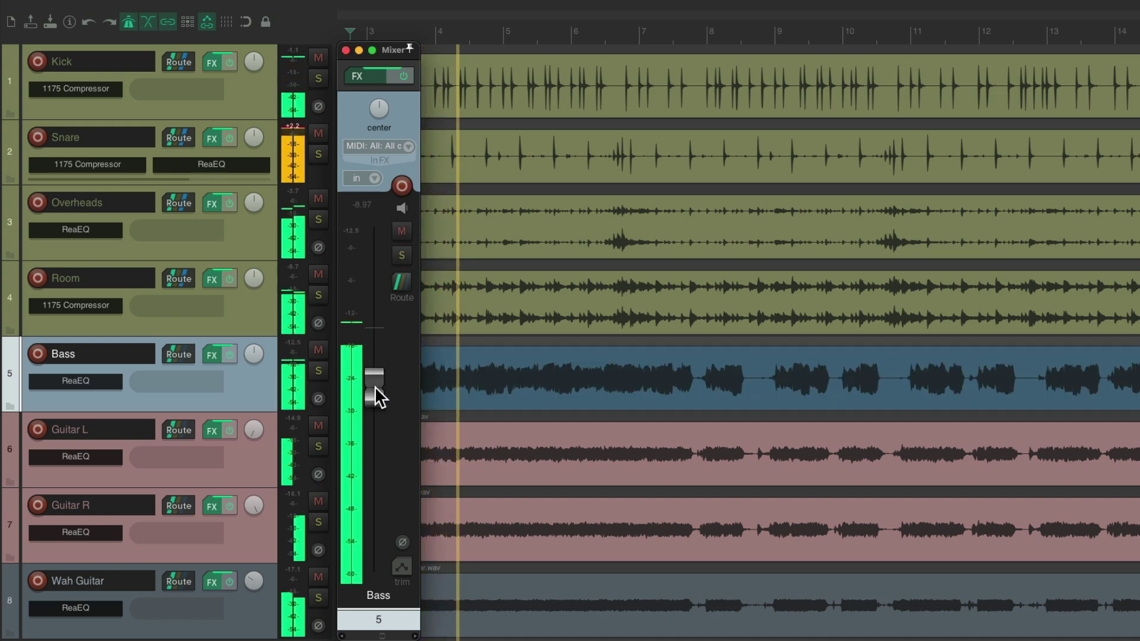
Step: Lower Wah Guitar to -10.7 dB, then bring up Guitar L and Guitar R in the mixer
left_click(241, 611)
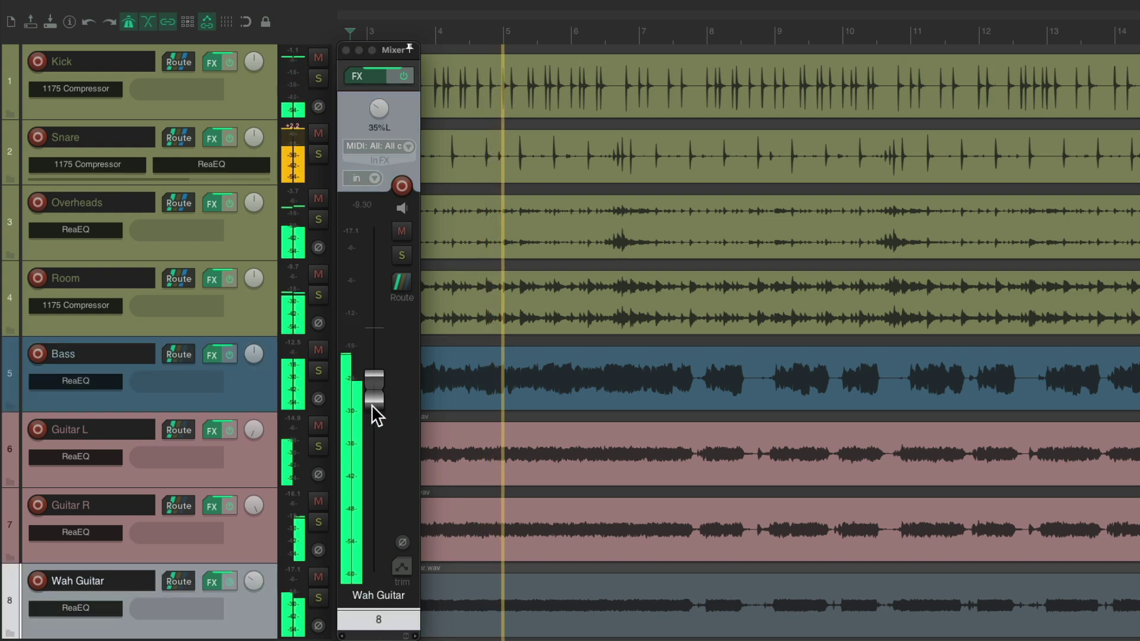
mouse_move(371, 404)
left_mouse_down()
mouse_move(355, 493)
mouse_move(370, 408)
left_mouse_up()
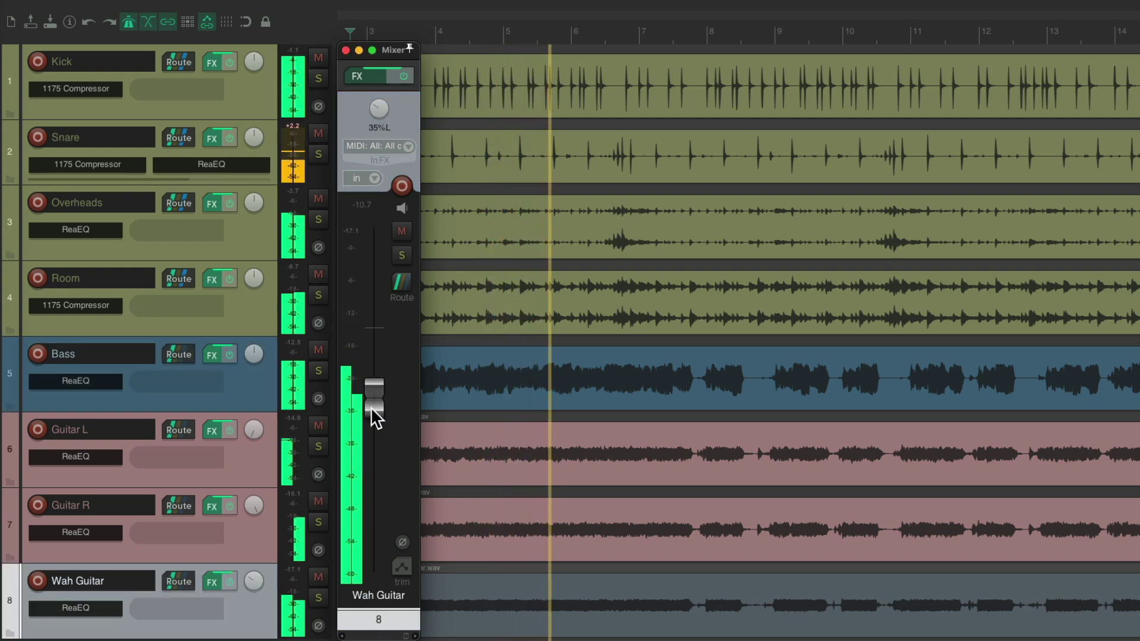
left_click(257, 475)
left_click(257, 542)
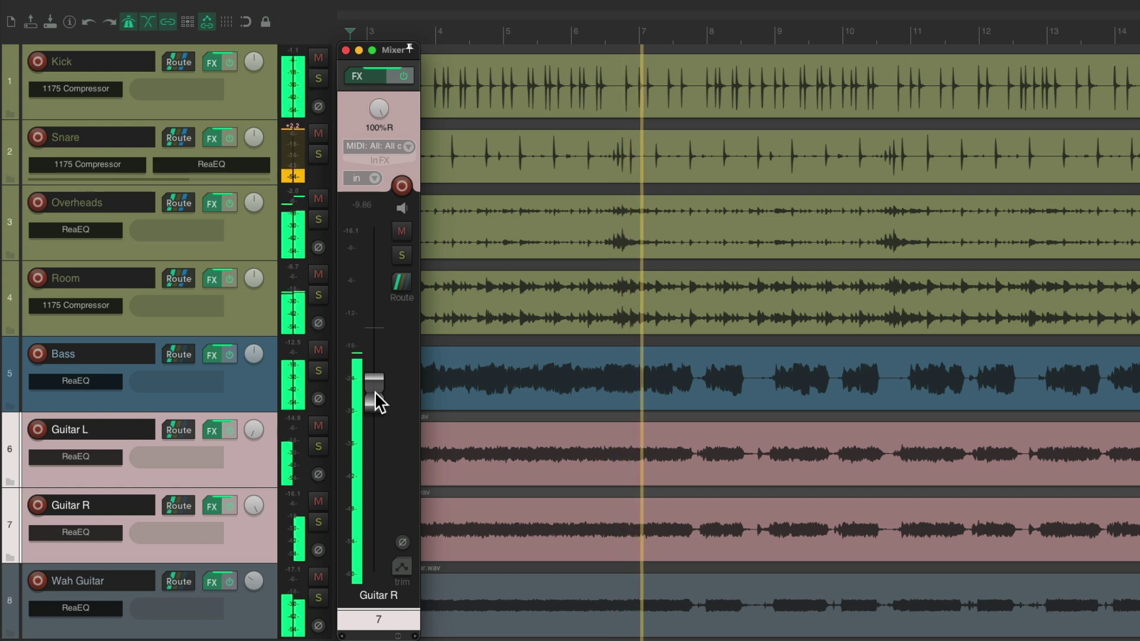
Step: Set Kick to 0.40, Room to -6.56 dB and Overheads to -2.94 dB, then stop playback
left_click(257, 102)
left_click_drag(376, 317, 376, 319)
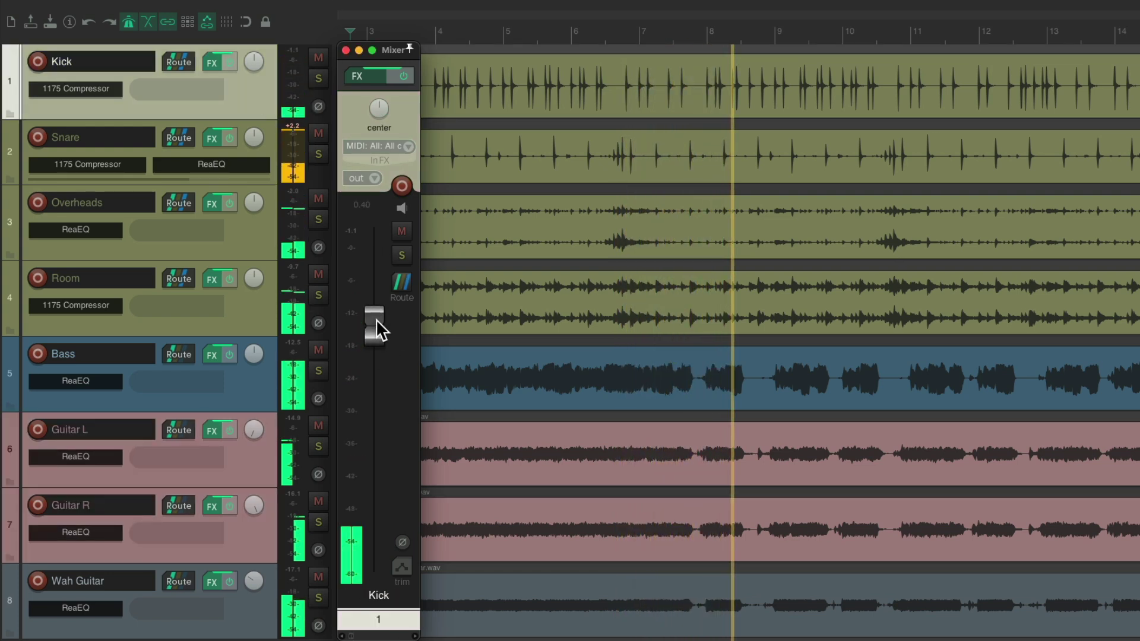
left_click(270, 142)
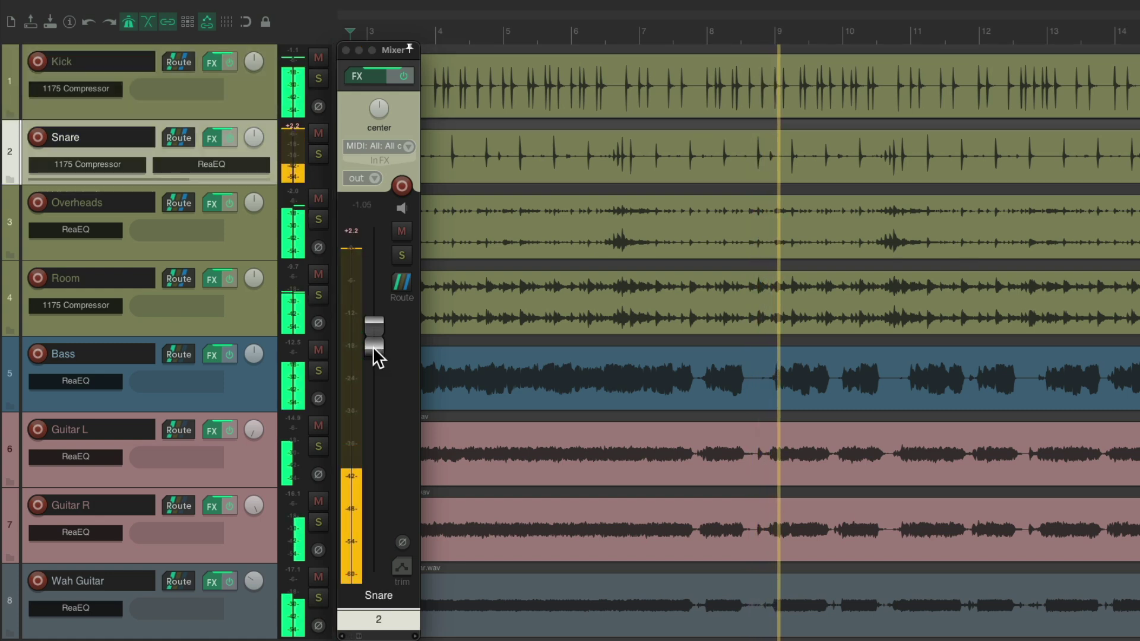
left_click(249, 318)
left_click_drag(370, 395, 367, 369)
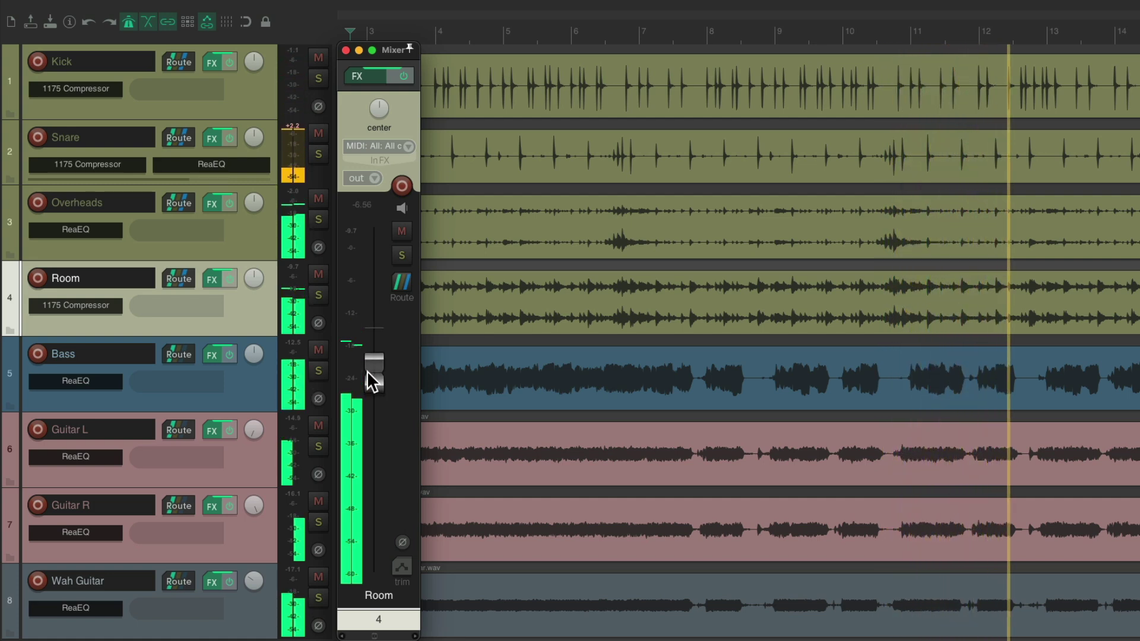
left_click(259, 232)
left_click_drag(373, 341, 373, 348)
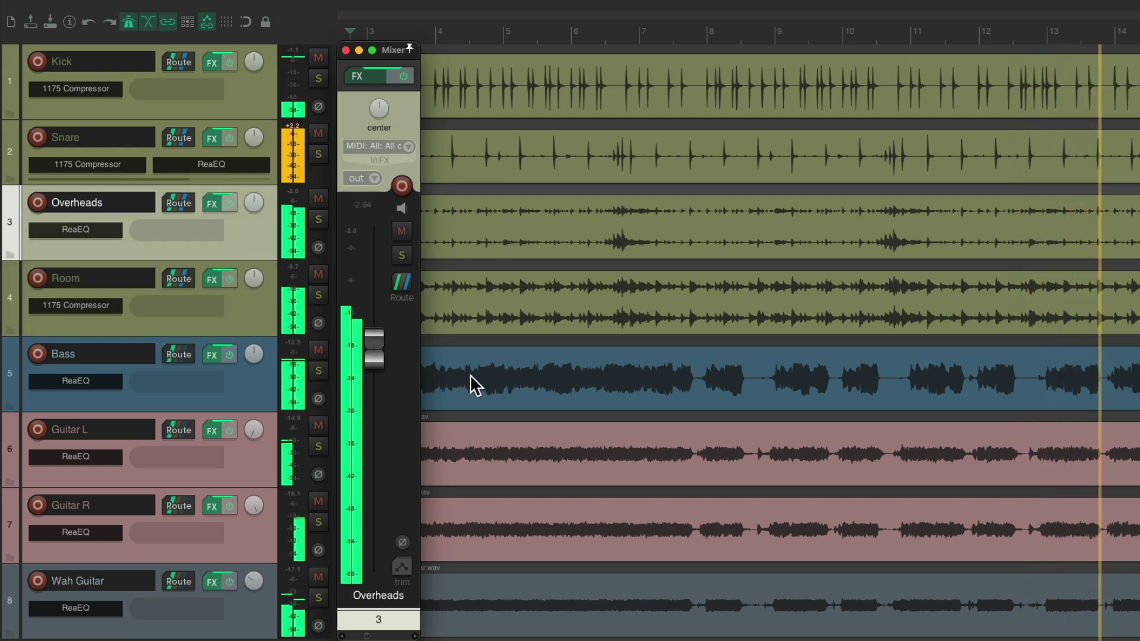
key("space")
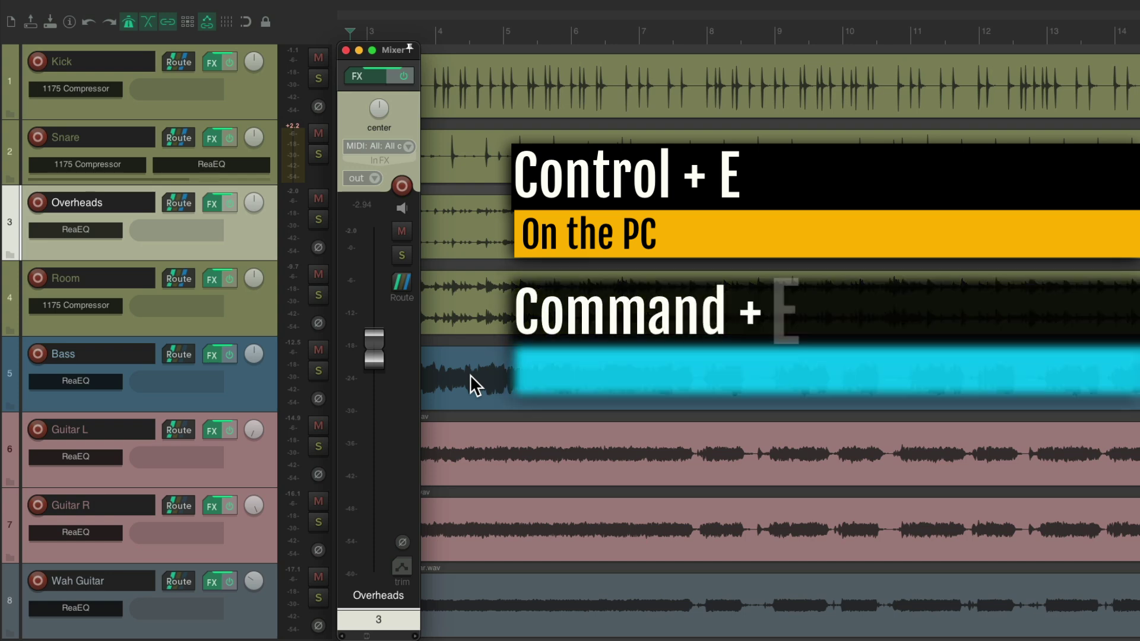
Step: Open the Screensets/Layouts window with Cmd+E
key("super+e")
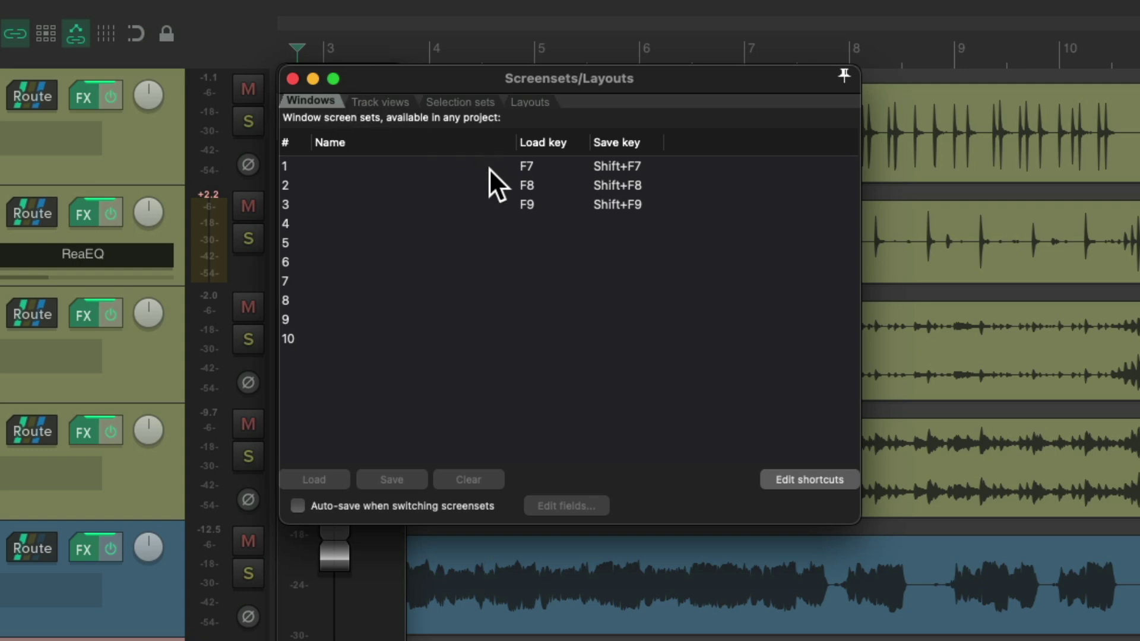
Step: Save the current layout to screenset slot 1 as 'One Track Mixer' and close the list
left_click(451, 166)
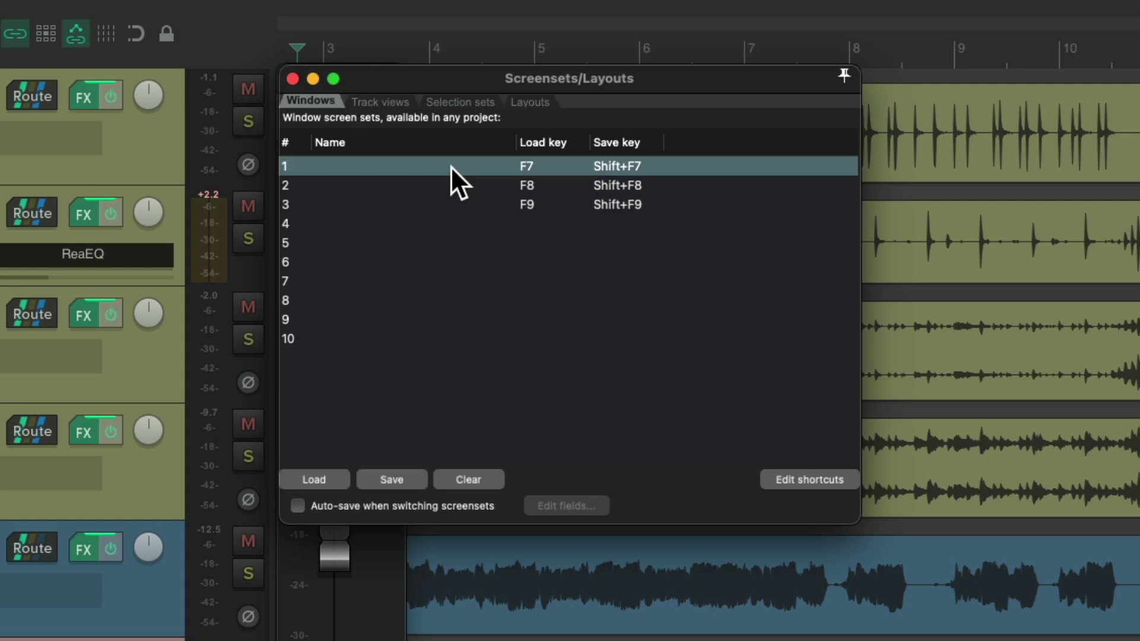
left_click(393, 479)
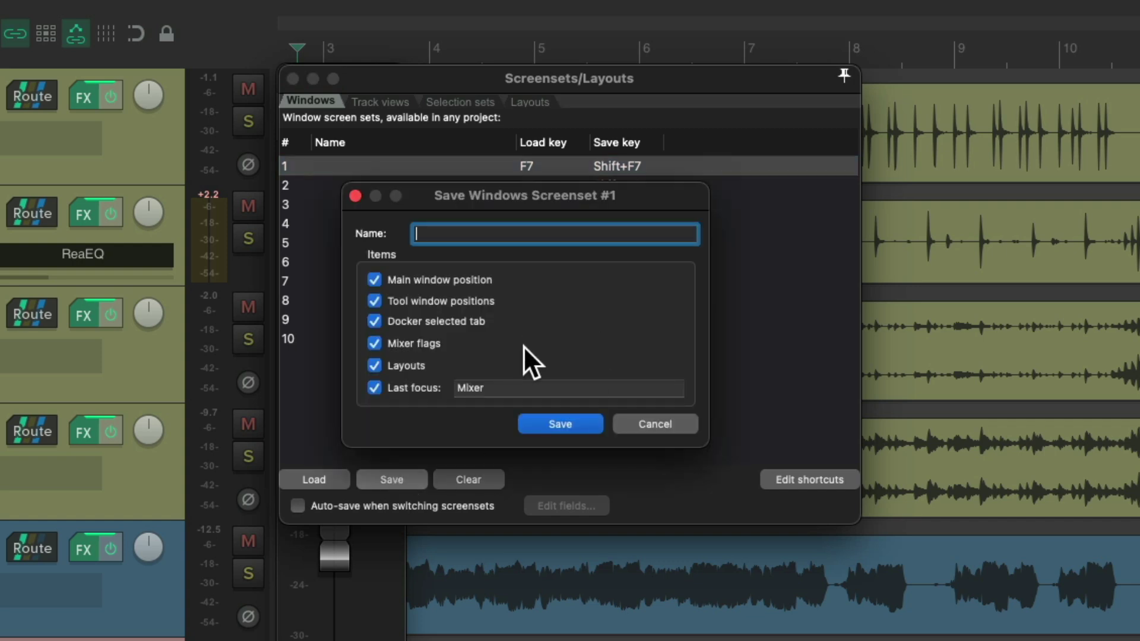
type("One Track Mixer")
left_click(583, 424)
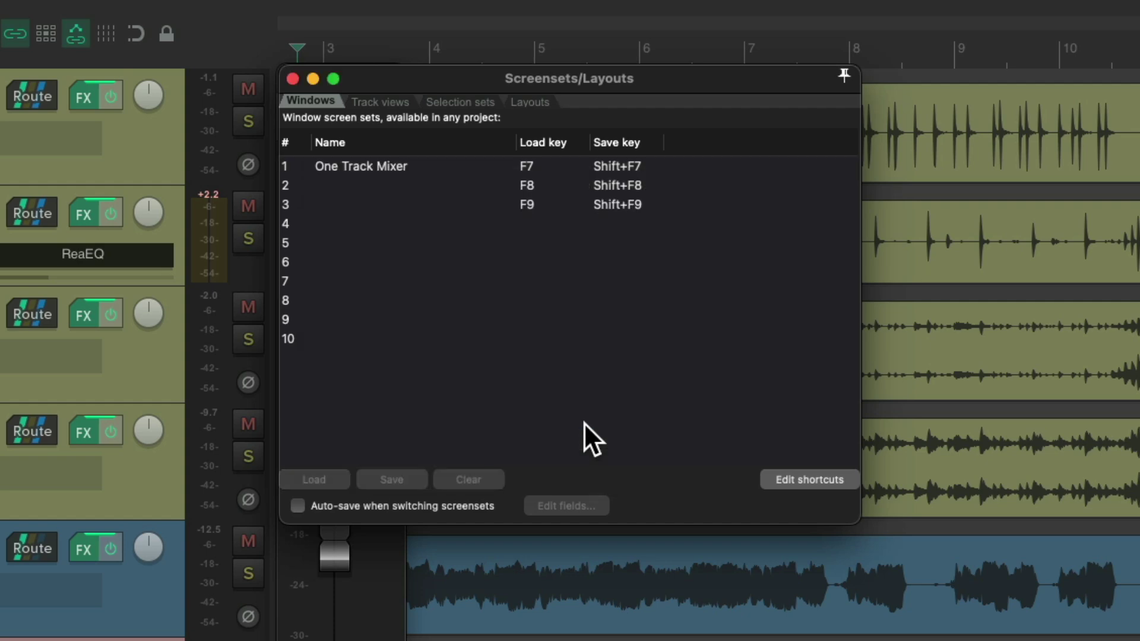
key("F7")
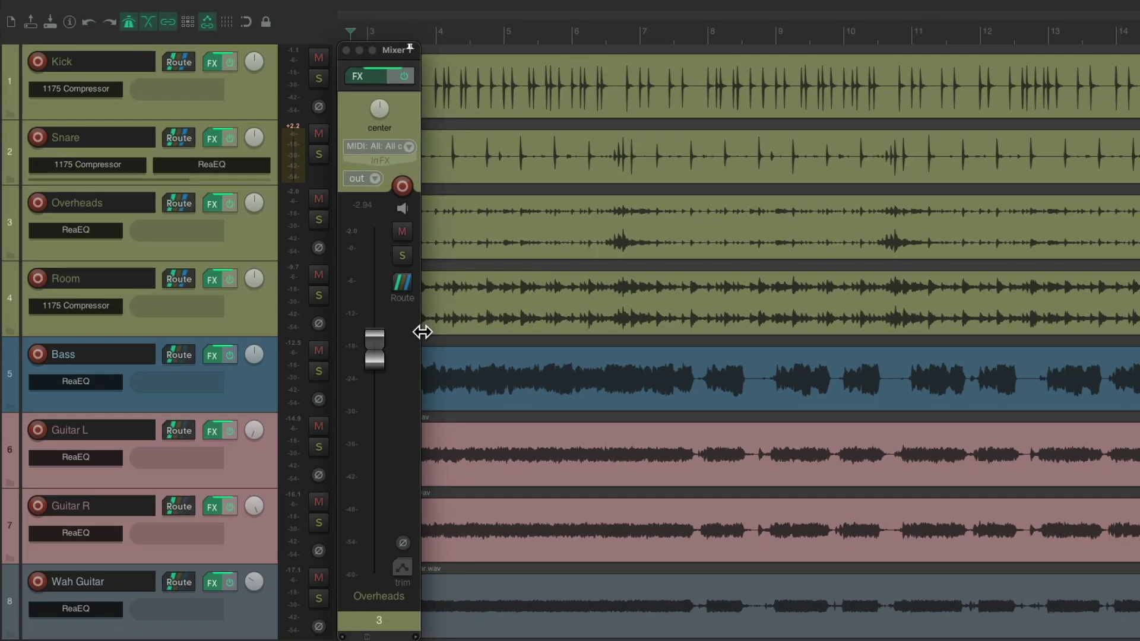
Step: Widen the mixer to all eight strips and save it as screenset 2, 'Full Mixer'
left_click_drag(422, 331, 1089, 305)
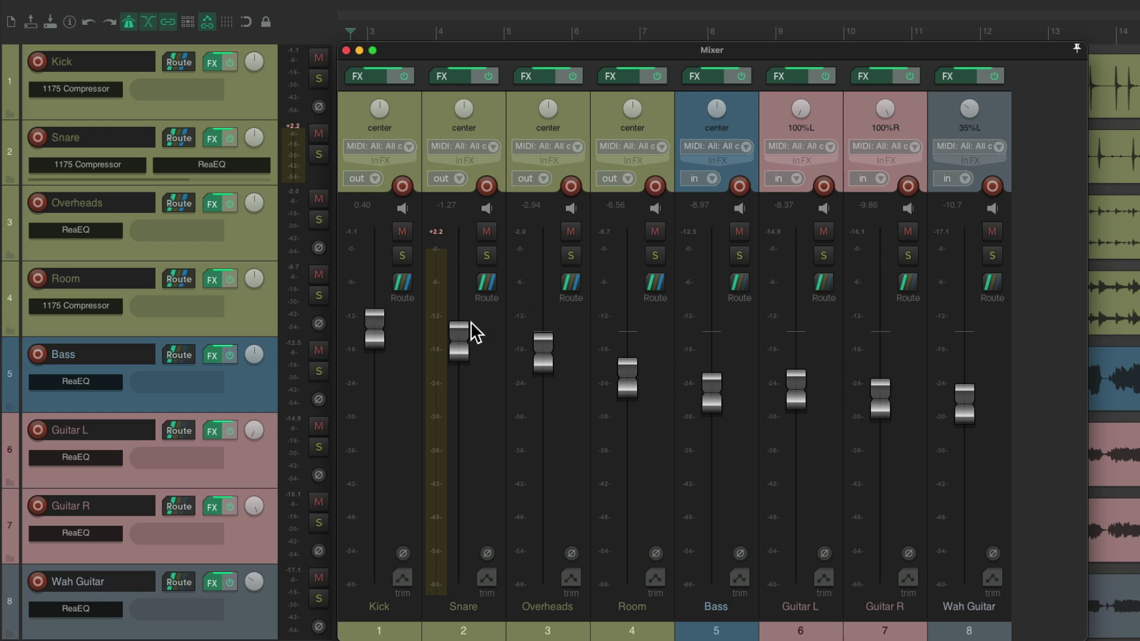
key("super+e")
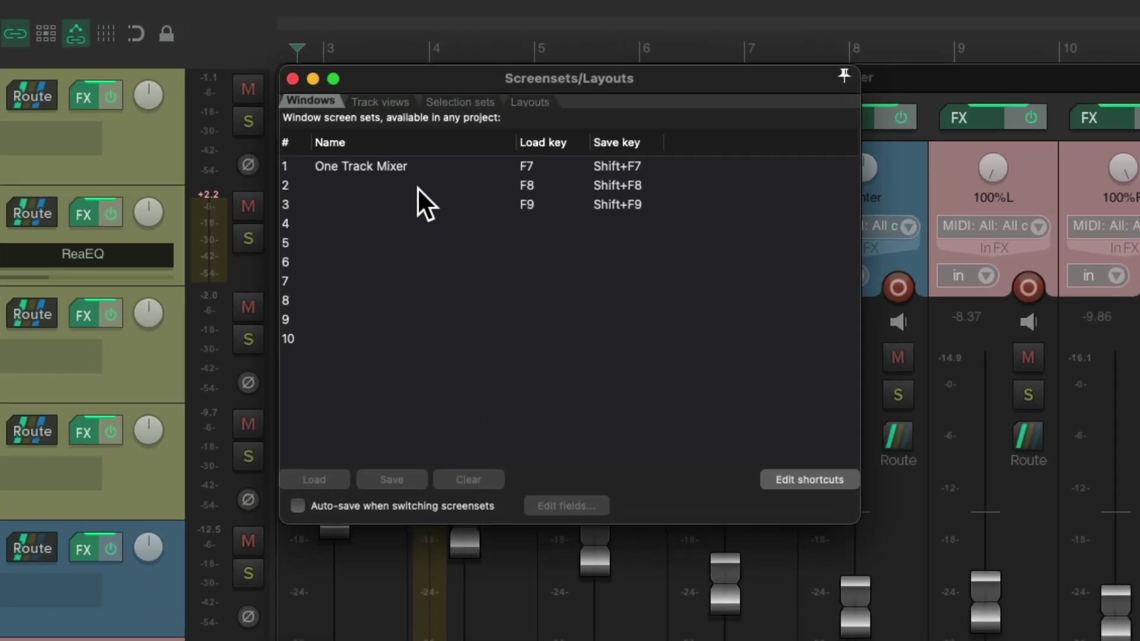
left_click(418, 186)
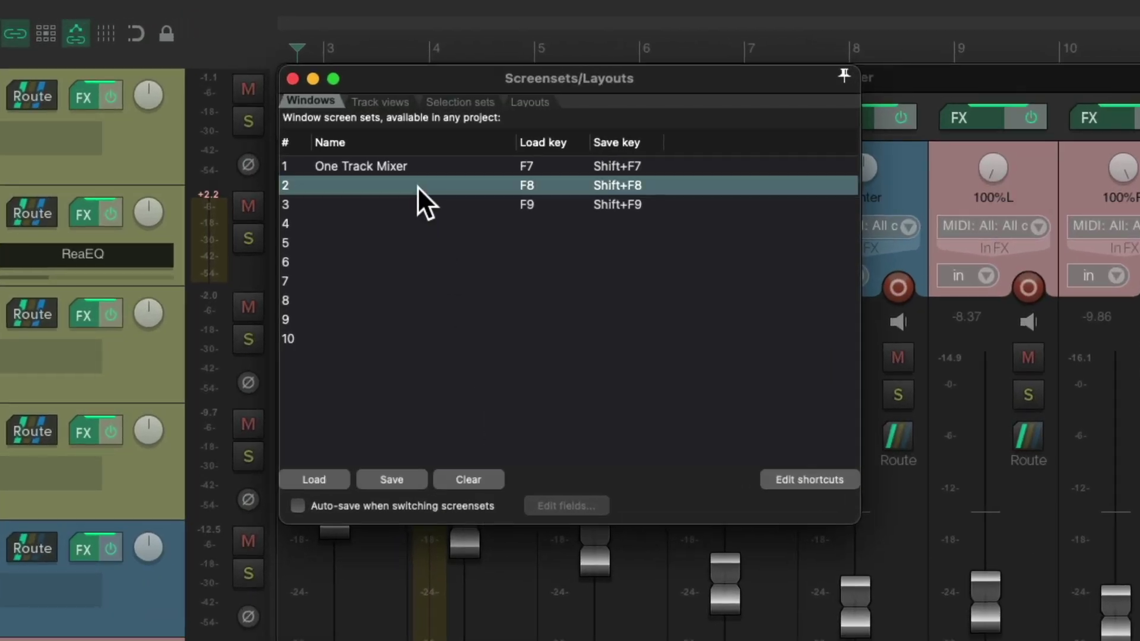
left_click(406, 475)
type("Full Mixer")
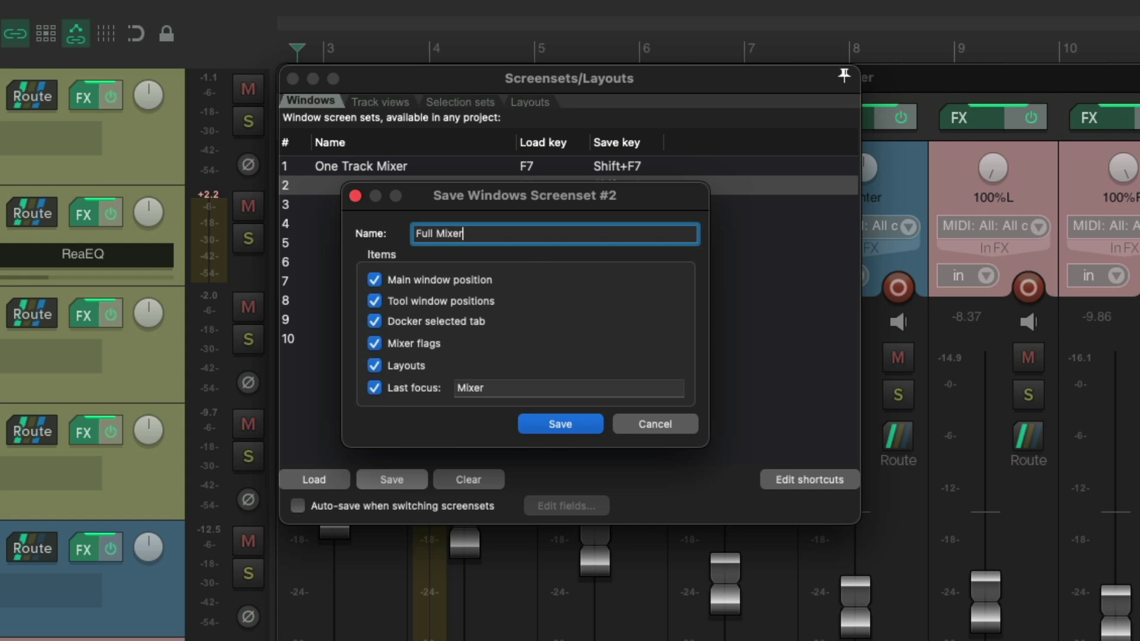
left_click(559, 420)
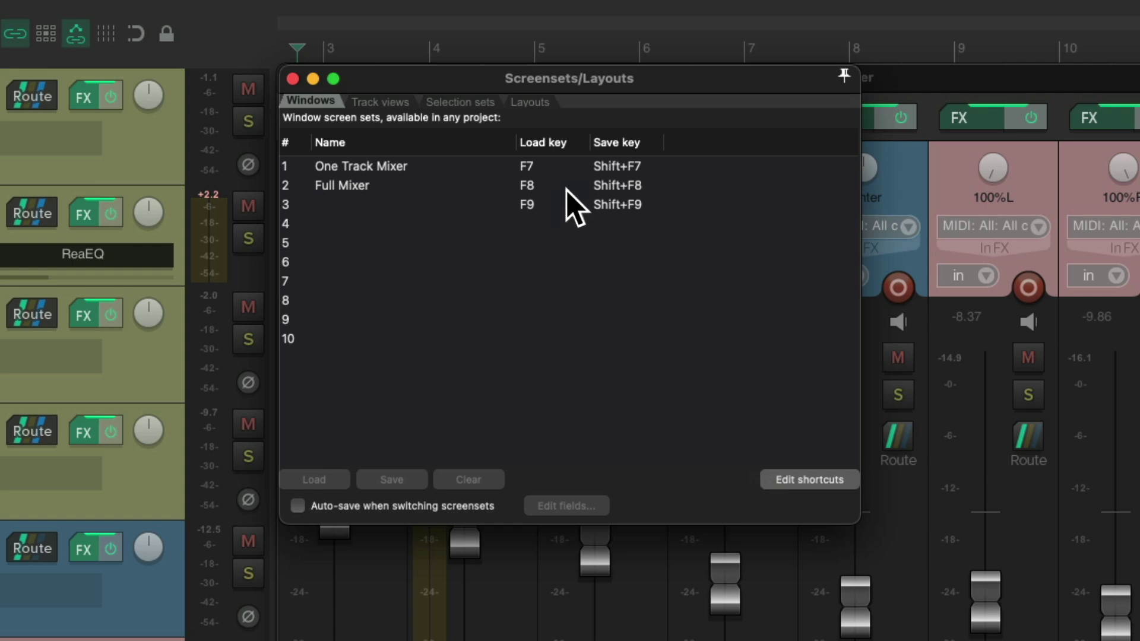
key("F8")
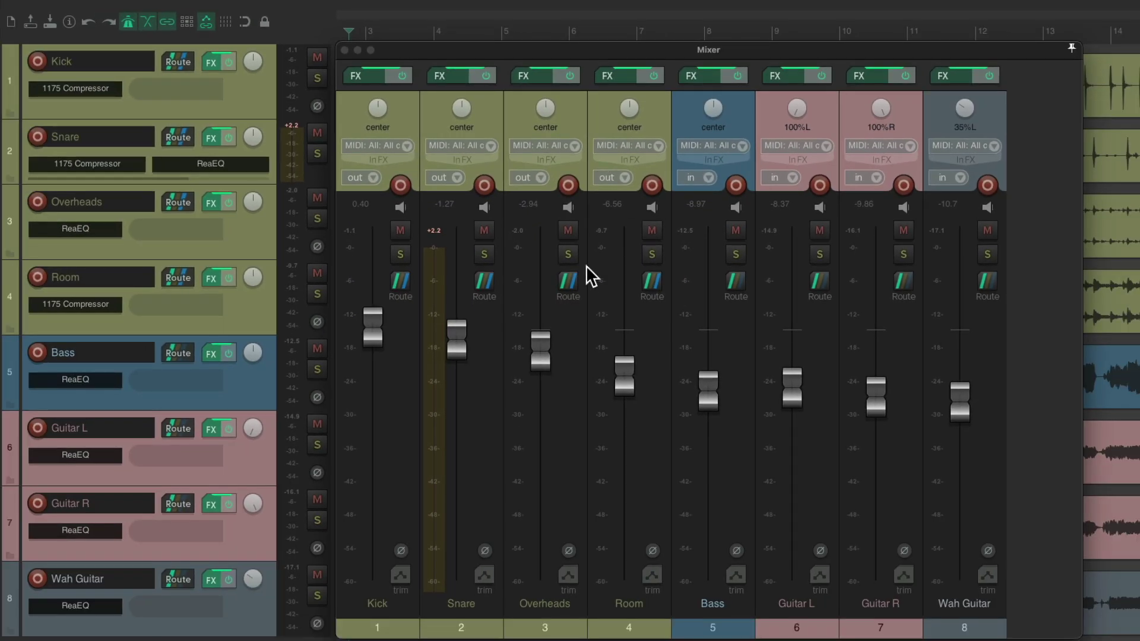
Step: Recall One Track Mixer with F7, check Bass, and mute-compare both guitars before stopping playback
key("F7")
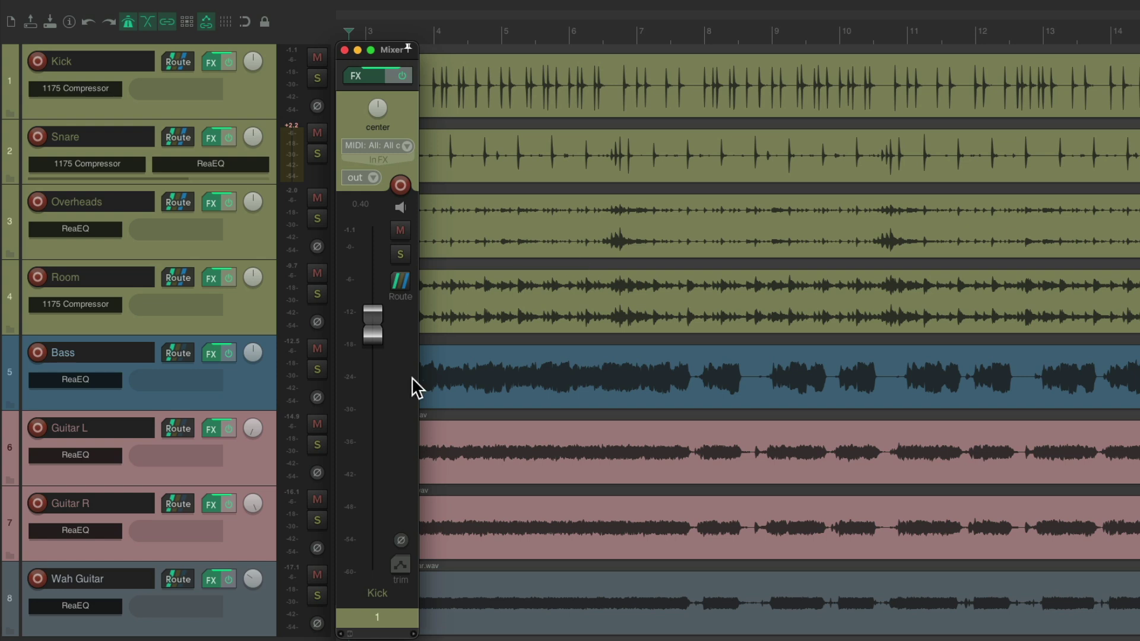
left_click(247, 386)
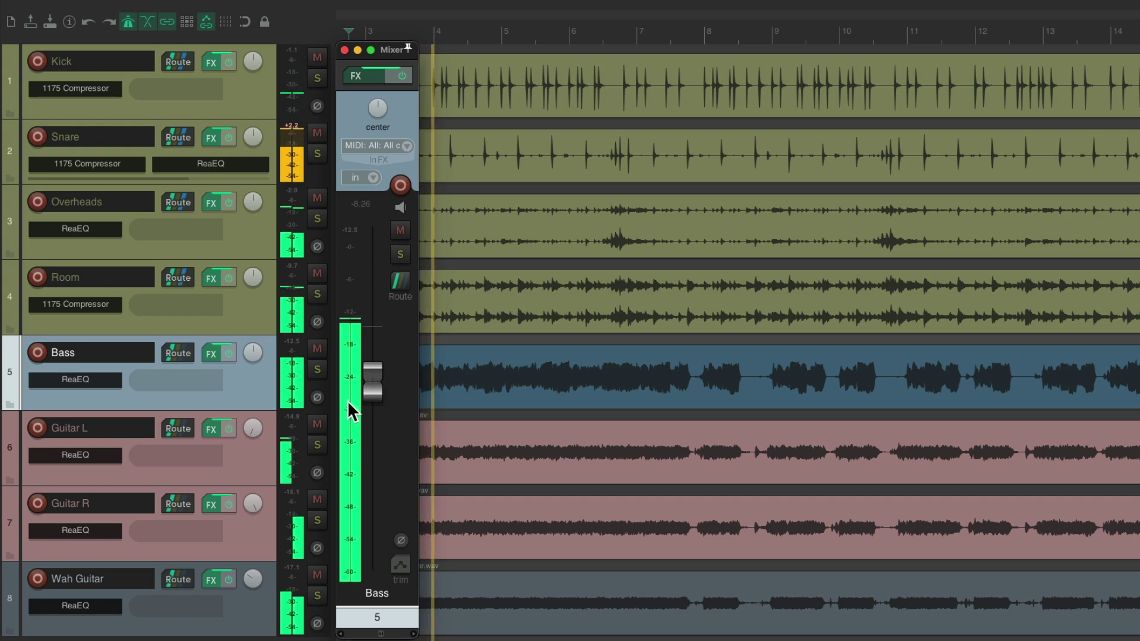
left_click(255, 466)
left_click(259, 532, "shift")
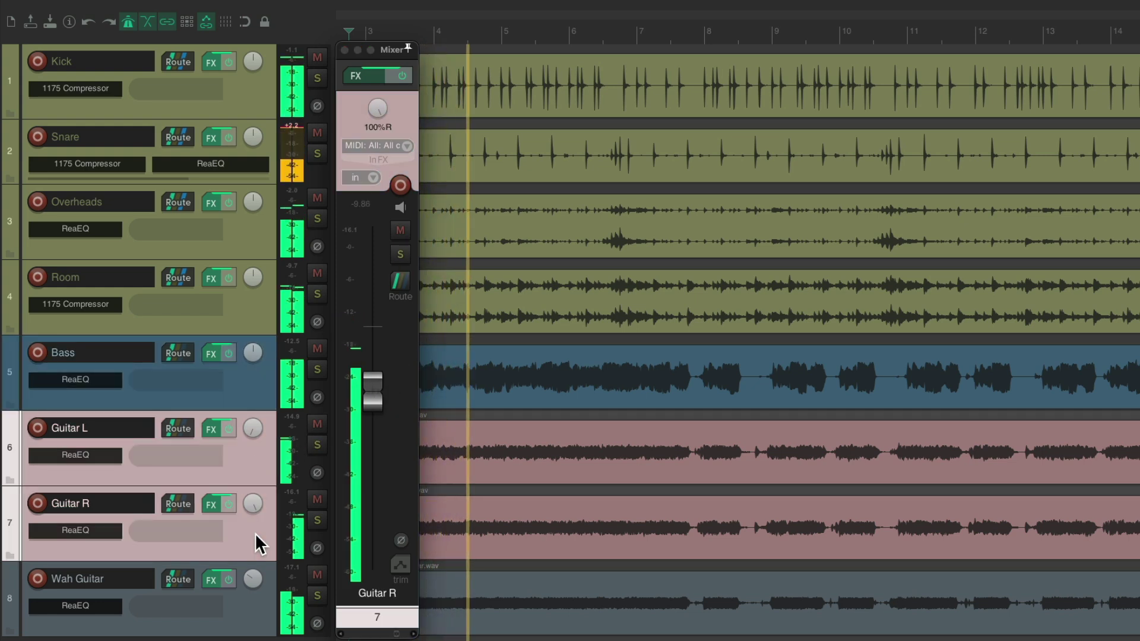
left_click(407, 235)
left_click(407, 235)
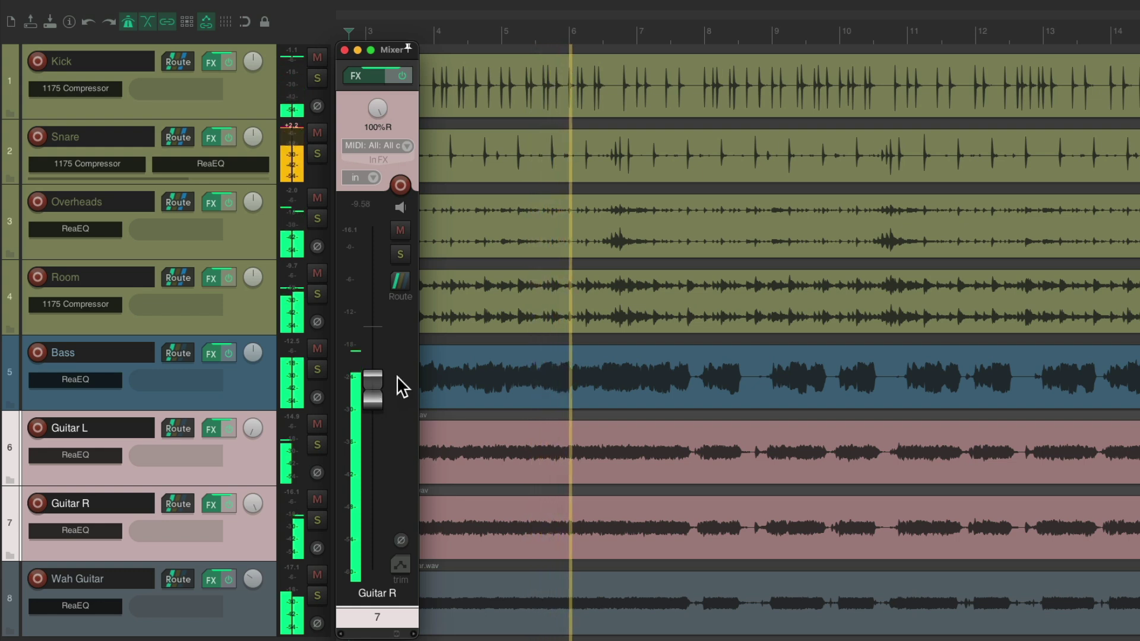
key("space")
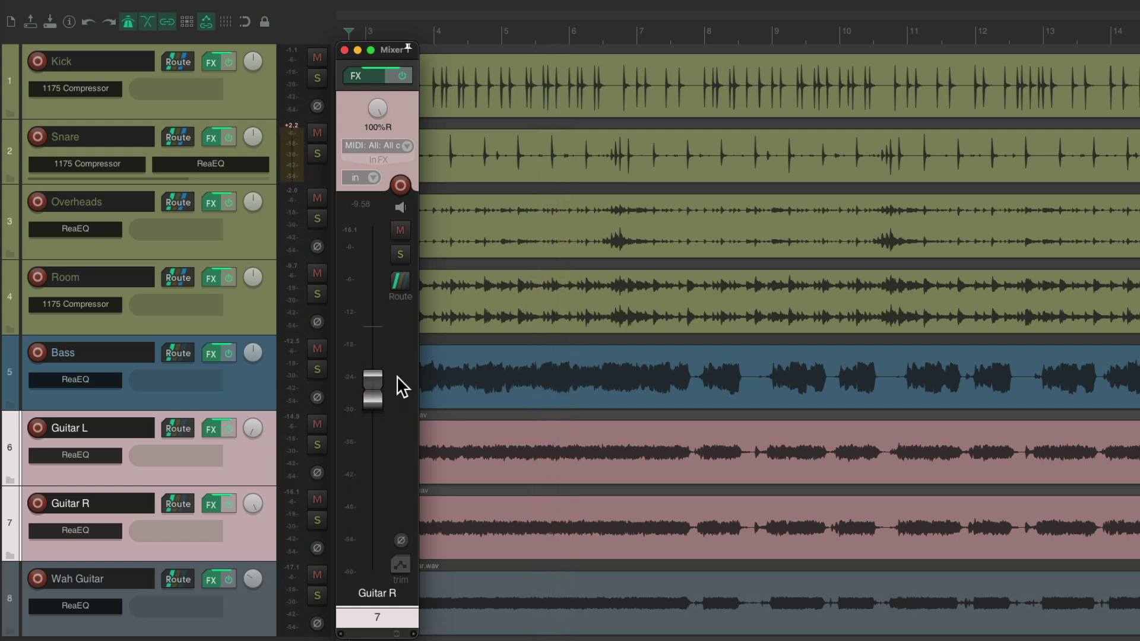
Step: Switch to the Full Mixer screenset, then back to the One Track Mixer screenset
left_click(396, 375)
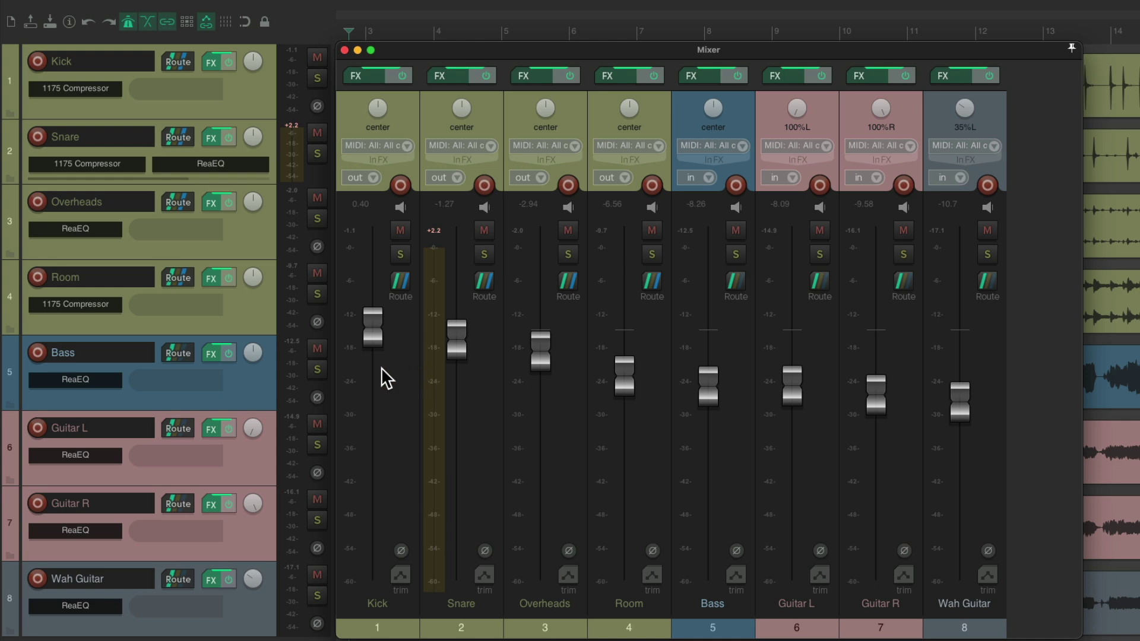
left_click(558, 408)
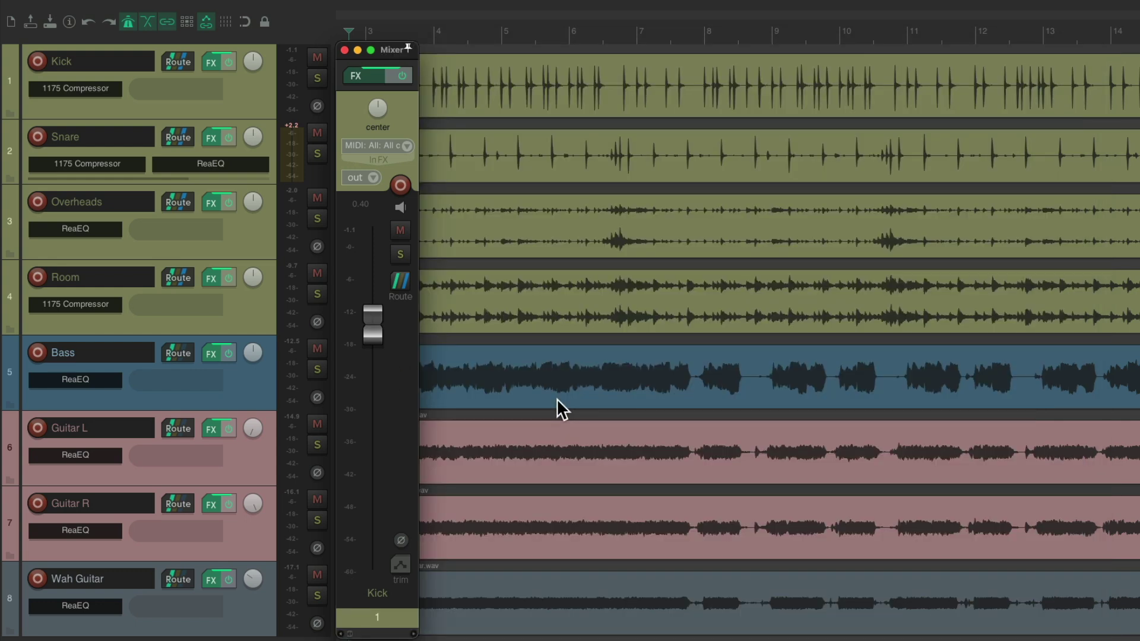